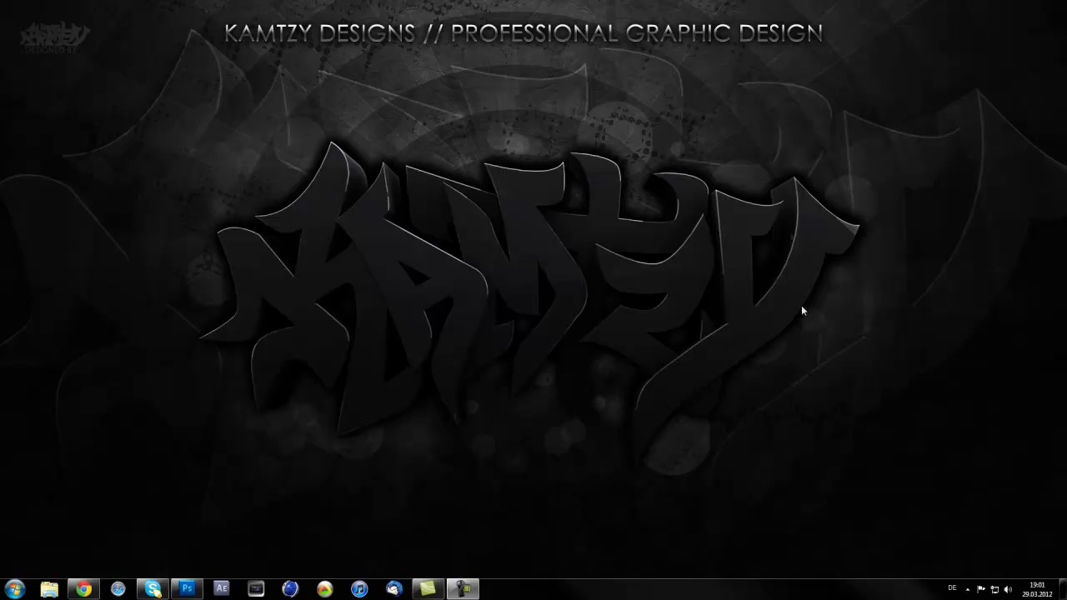
# Step: Switch between taskbar windows to return to the Photoshop document with the dark gradient canvas
pyautogui.moveTo(83, 589)
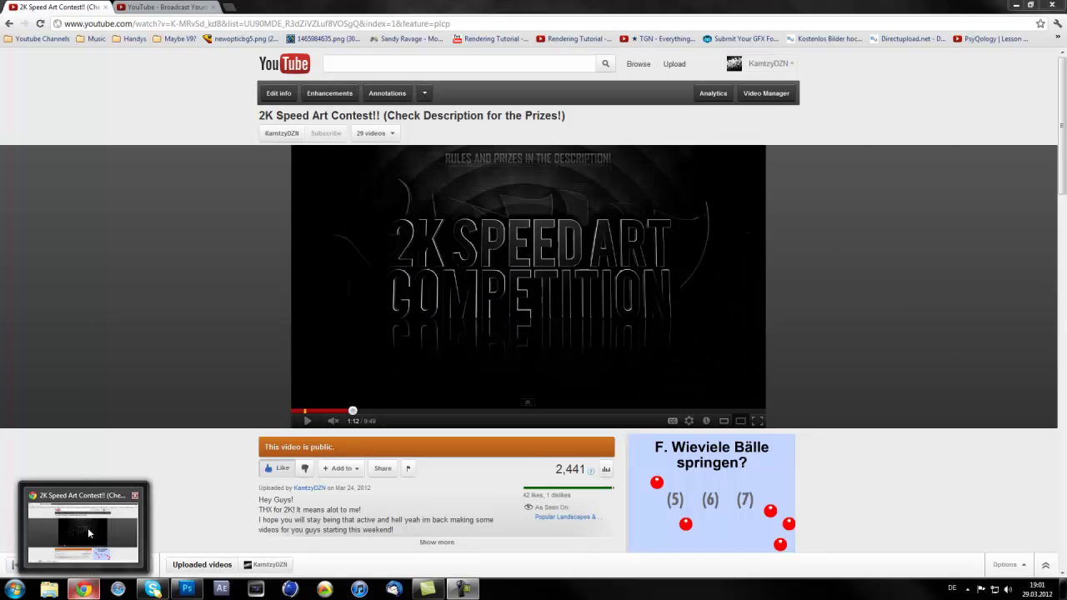
pyautogui.click(88, 534)
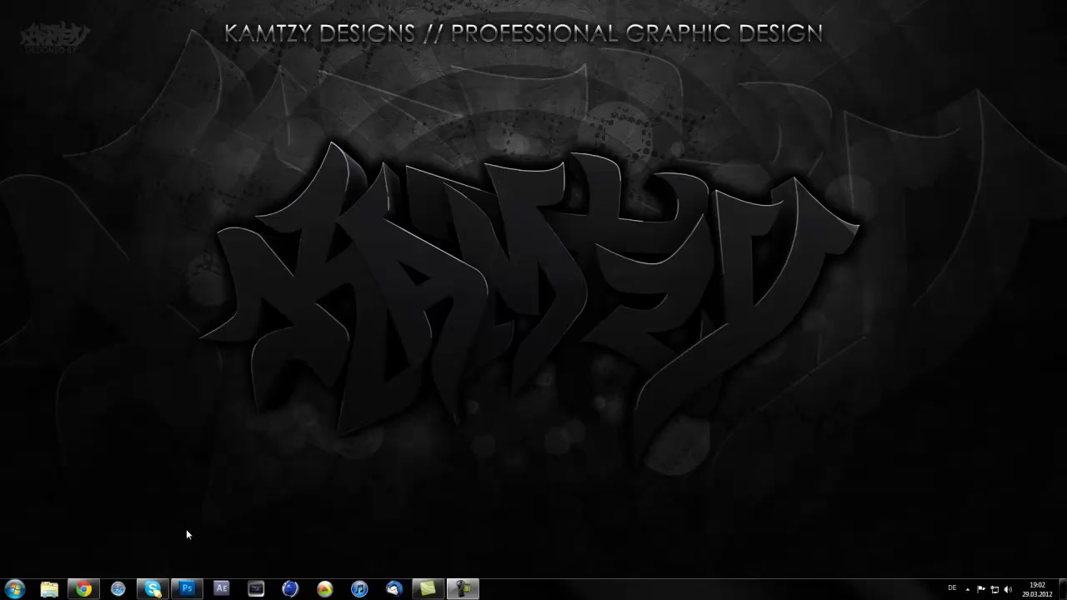
pyautogui.moveTo(188, 590)
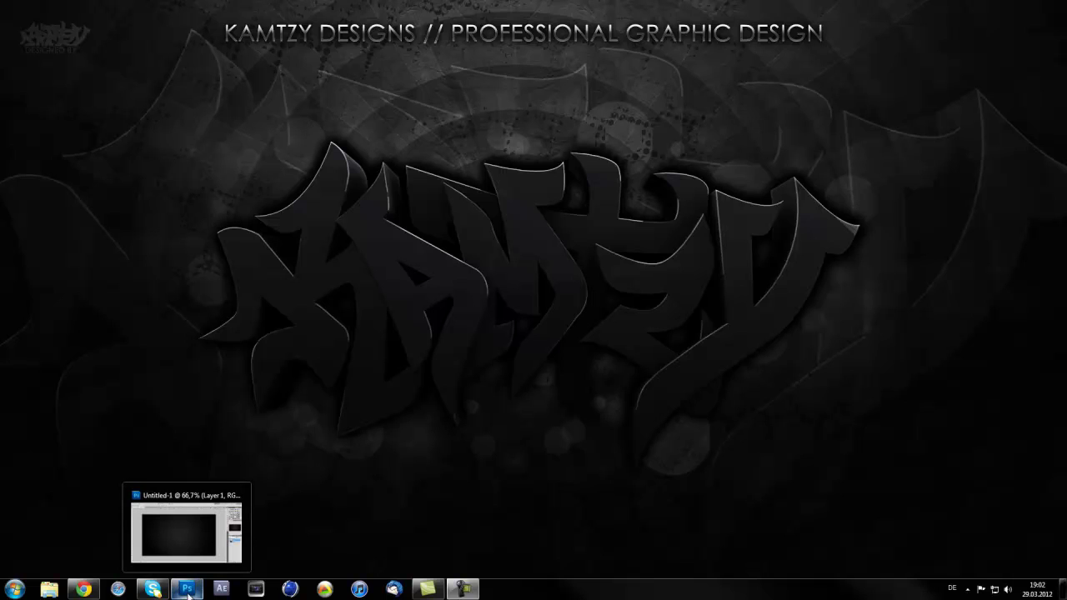
# Step: Drag one guide from the top ruler and one from the left ruler to cross at the canvas centre
pyautogui.click(192, 550)
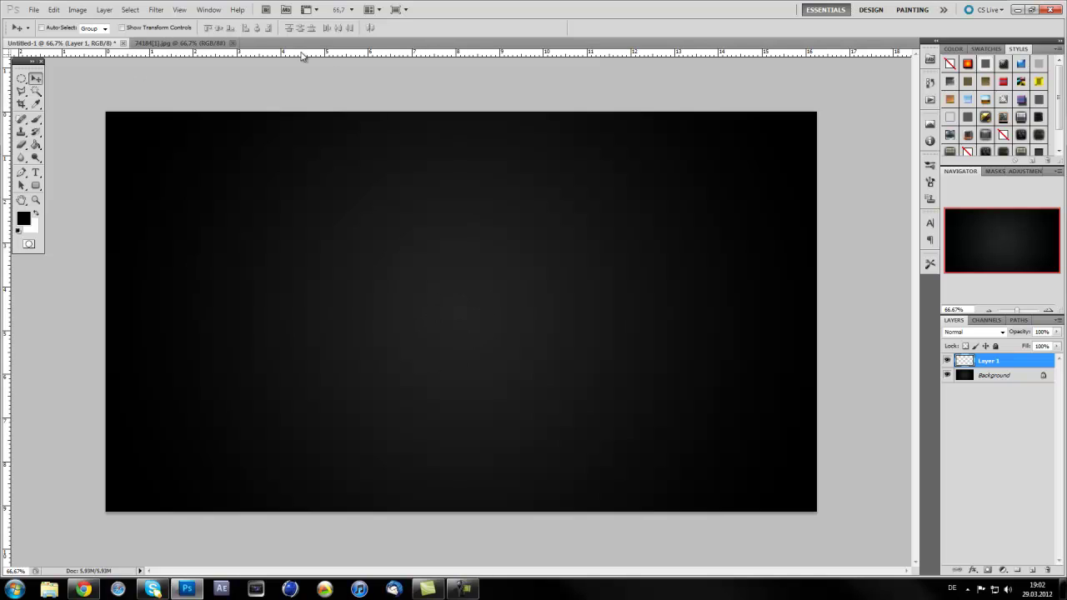
pyautogui.moveTo(301, 55); pyautogui.dragTo(298, 311)
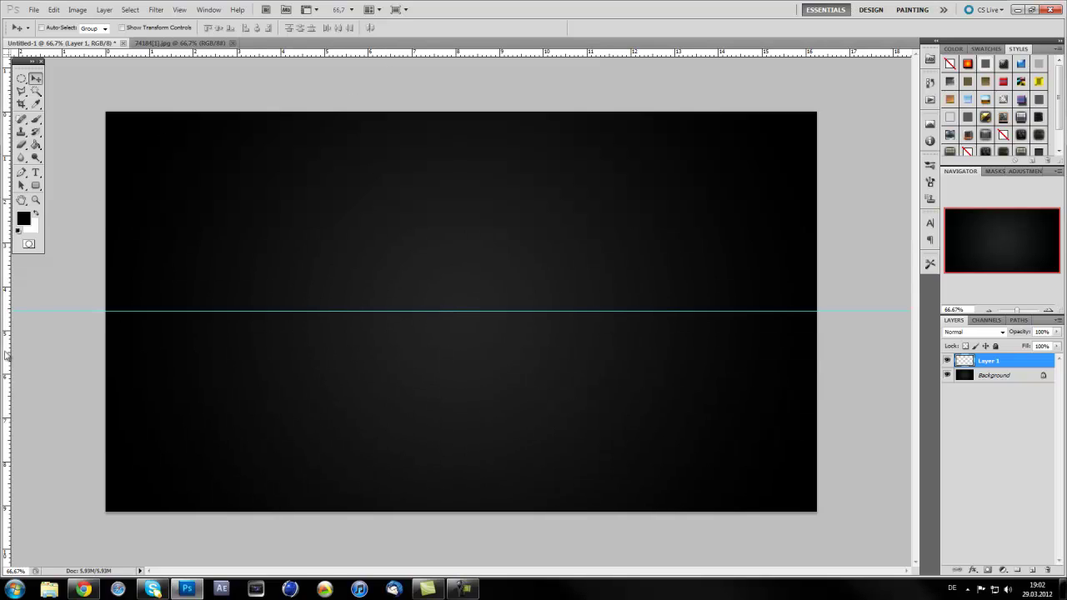
pyautogui.moveTo(6, 355); pyautogui.dragTo(461, 386)
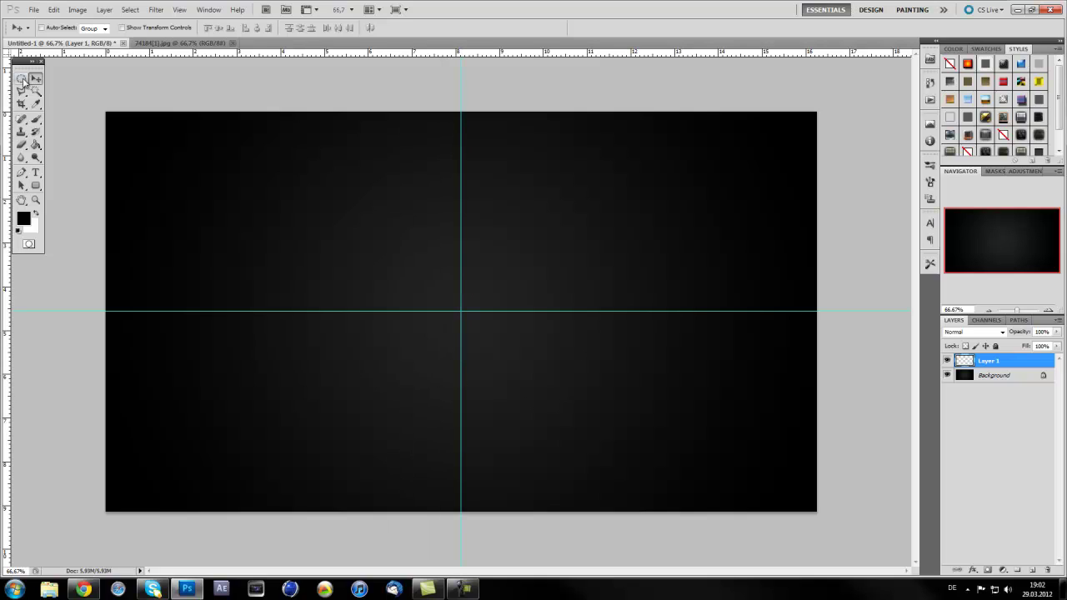
# Step: Draw an elliptical circle at the guide crossing, select its inverse, and make white the foreground colour
pyautogui.moveTo(23, 81); pyautogui.dragTo(64, 89)
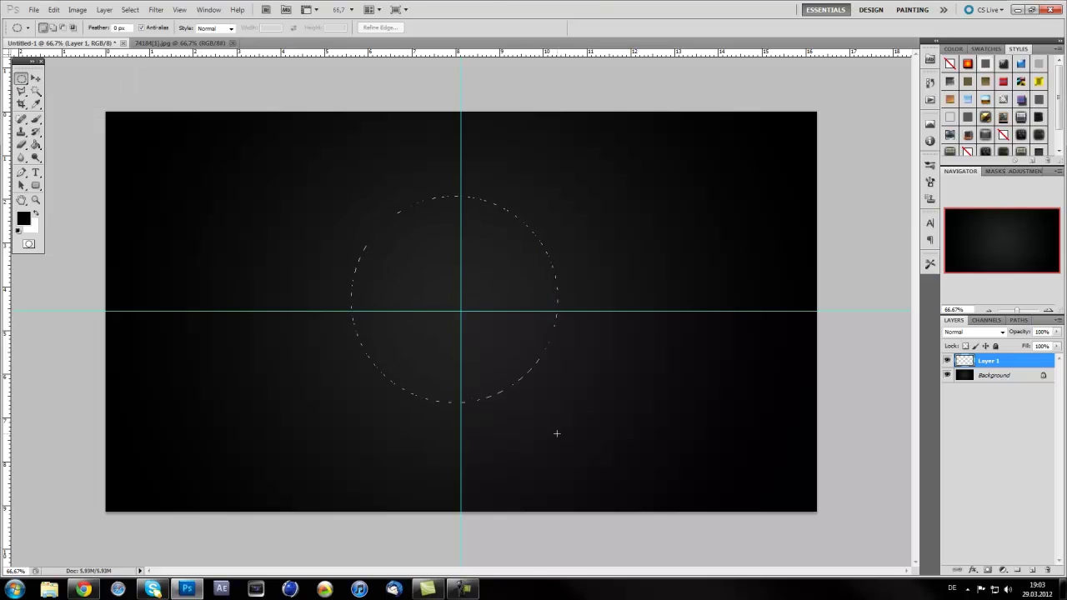
pyautogui.moveTo(560, 443); pyautogui.dragTo(561, 443)
pyautogui.rightClick(472, 284)
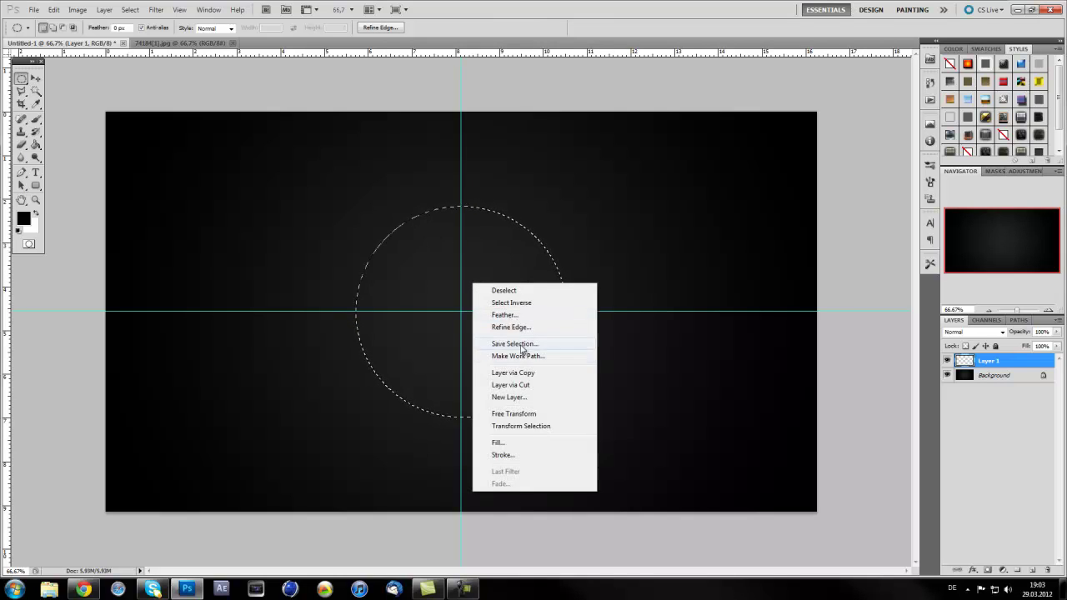
pyautogui.click(517, 305)
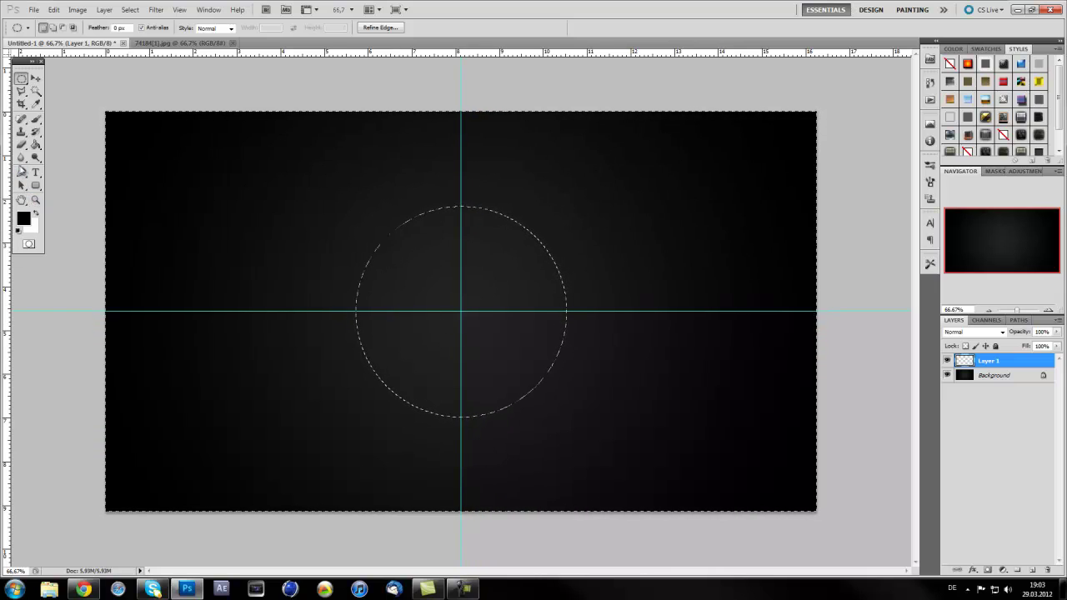
pyautogui.click(35, 214)
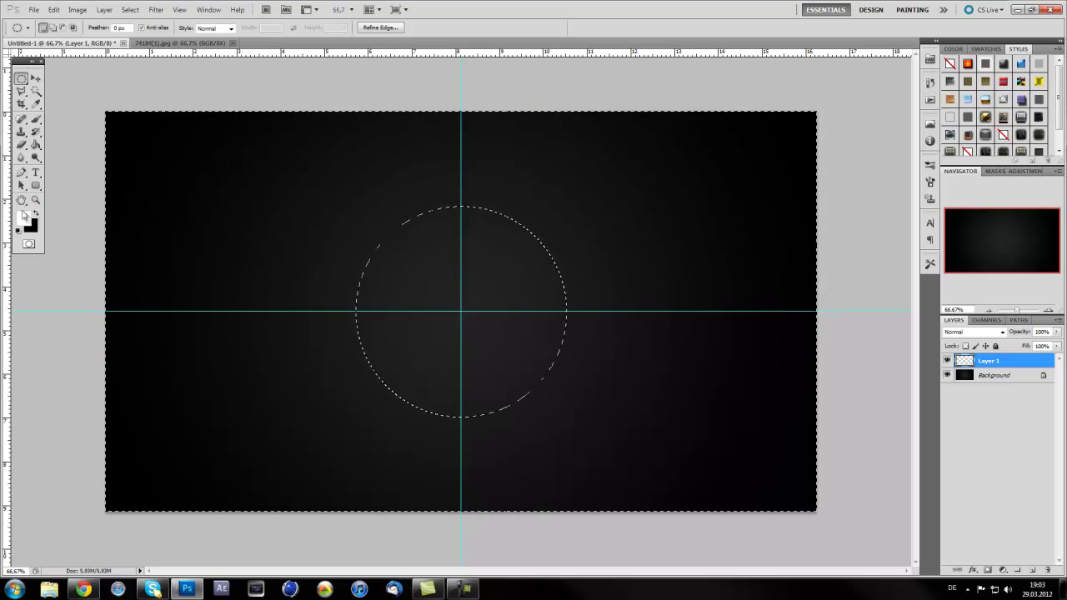
# Step: Paint a soft white glow around the circle's outer edge with a 170 px soft brush
pyautogui.click(35, 119)
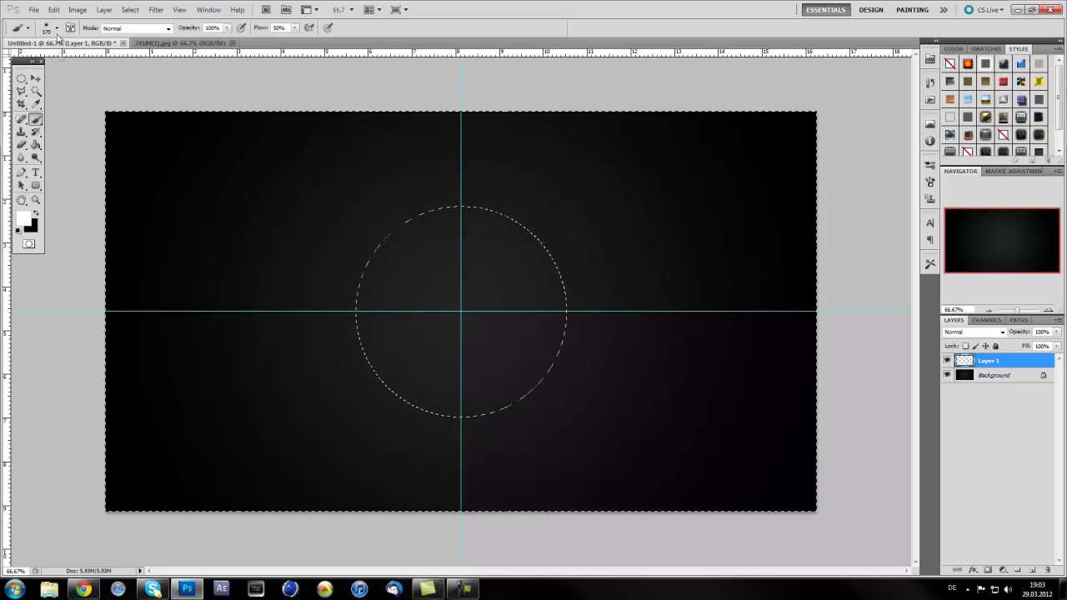
pyautogui.click(57, 29)
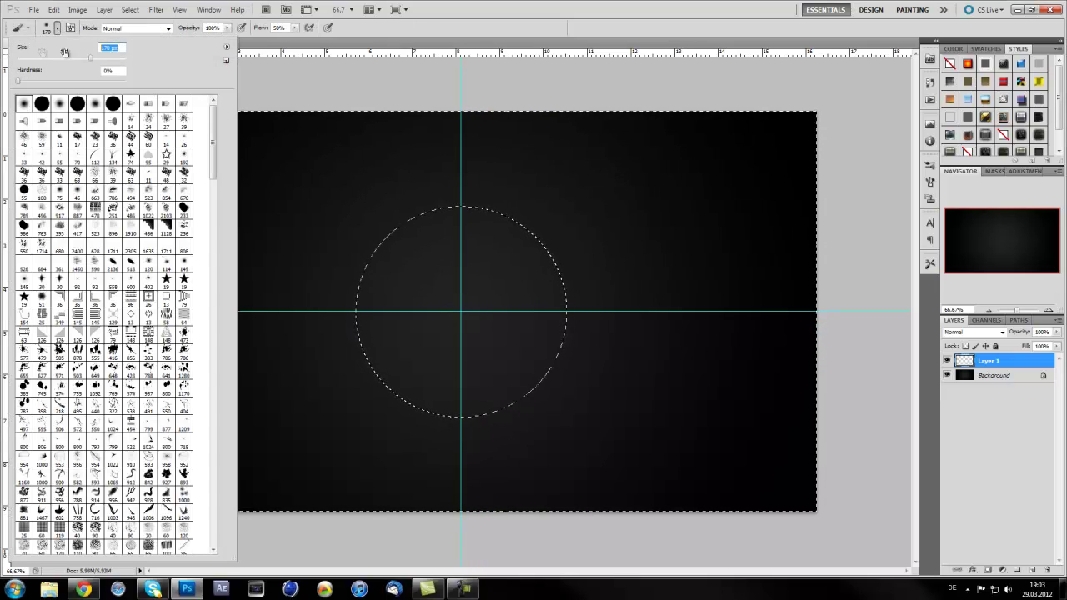
pyautogui.click(56, 28)
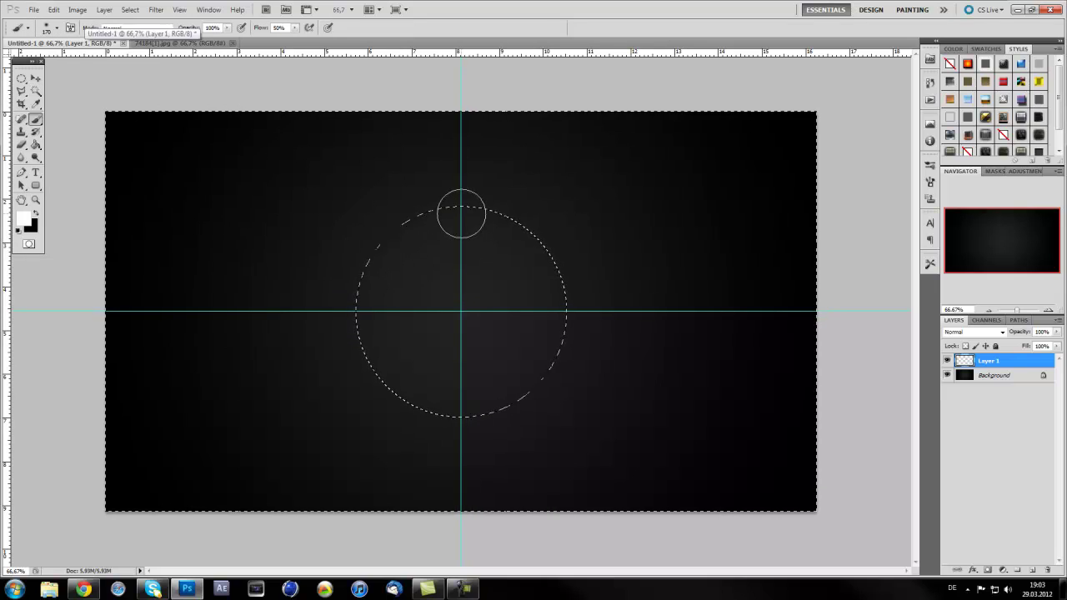
pyautogui.moveTo(461, 215)
pyautogui.mouseDown()
pyautogui.moveTo(386, 247)
pyautogui.moveTo(373, 347)
pyautogui.moveTo(383, 381)
pyautogui.moveTo(415, 402)
pyautogui.moveTo(464, 404)
pyautogui.moveTo(526, 371)
pyautogui.moveTo(543, 279)
pyautogui.moveTo(508, 229)
pyautogui.moveTo(426, 246)
pyautogui.moveTo(410, 306)
pyautogui.mouseUp()
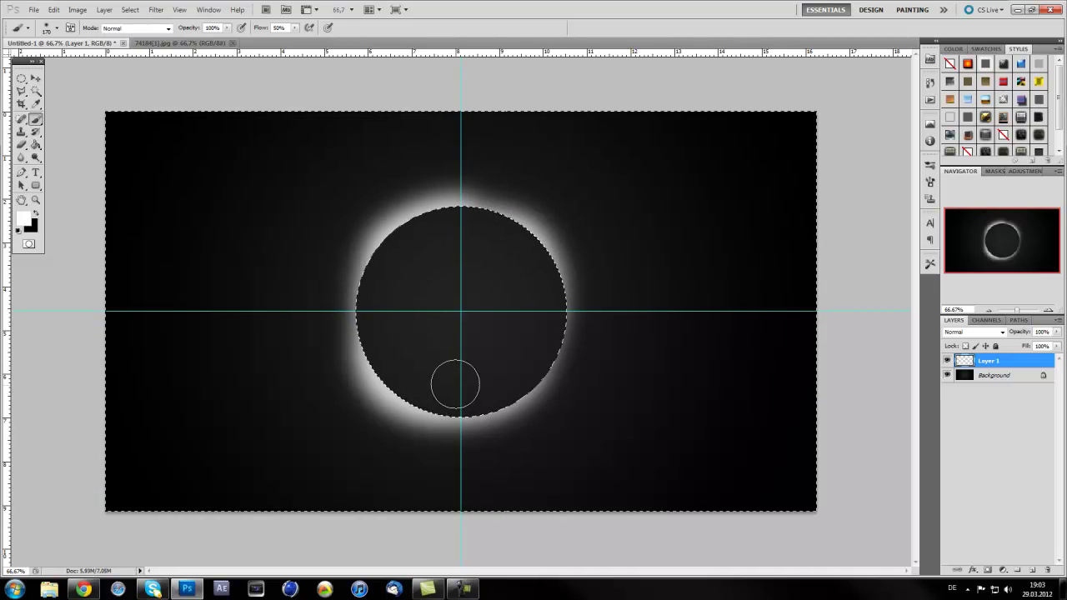
pyautogui.hotkey('ctrl', 'z')
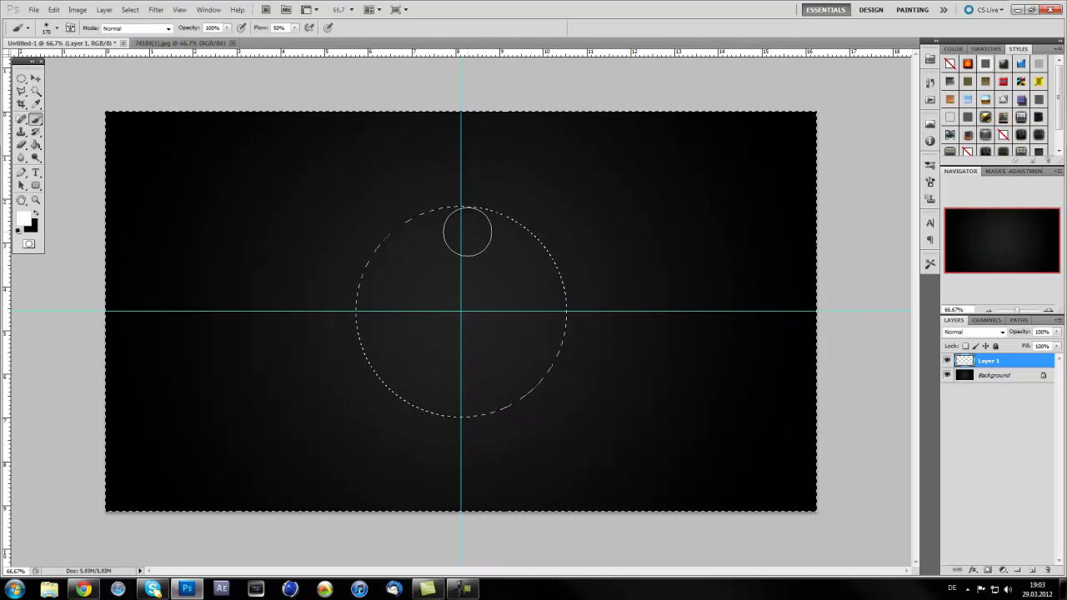
pyautogui.moveTo(444, 219)
pyautogui.mouseDown()
pyautogui.moveTo(401, 233)
pyautogui.moveTo(369, 316)
pyautogui.moveTo(392, 374)
pyautogui.moveTo(469, 391)
pyautogui.moveTo(503, 390)
pyautogui.moveTo(533, 368)
pyautogui.moveTo(546, 308)
pyautogui.moveTo(547, 282)
pyautogui.moveTo(488, 214)
pyautogui.mouseUp()
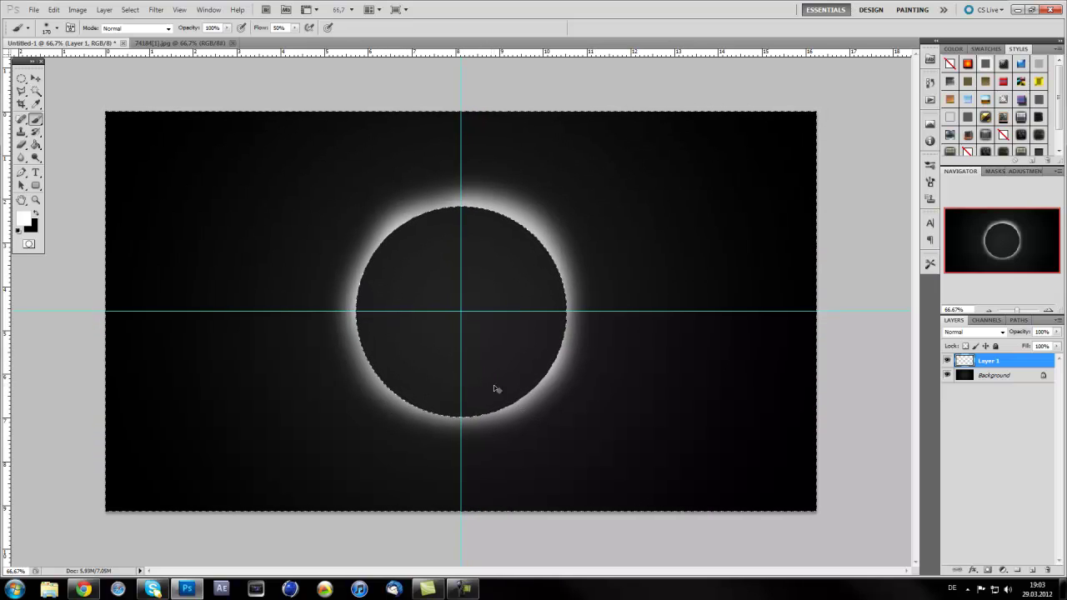
# Step: Deselect and set Layer 1's blend mode to Overlay
pyautogui.hotkey('ctrl', 'd')
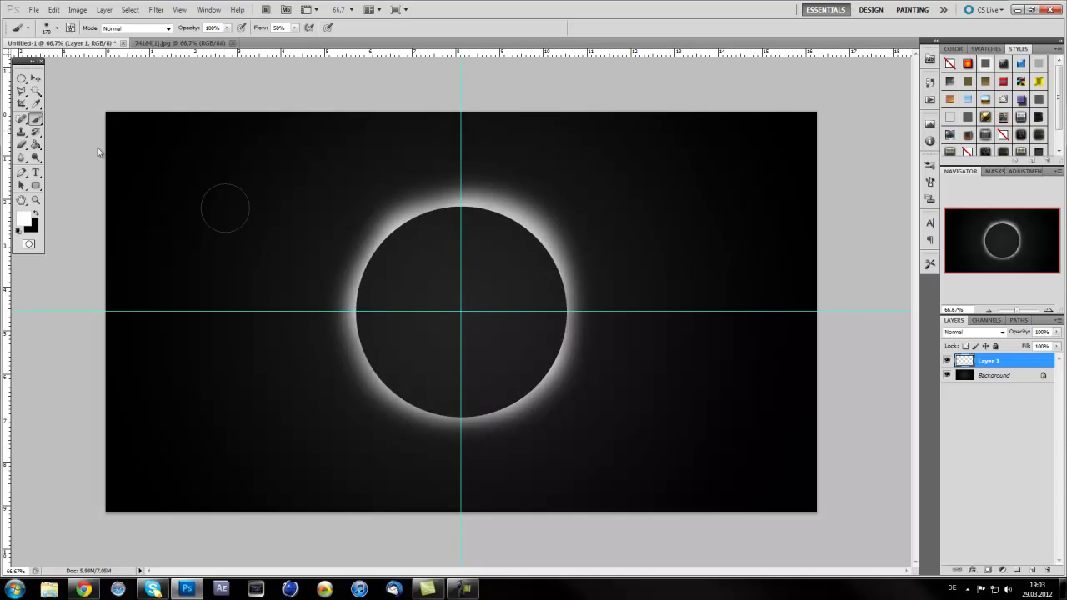
pyautogui.click(35, 77)
pyautogui.click(971, 333)
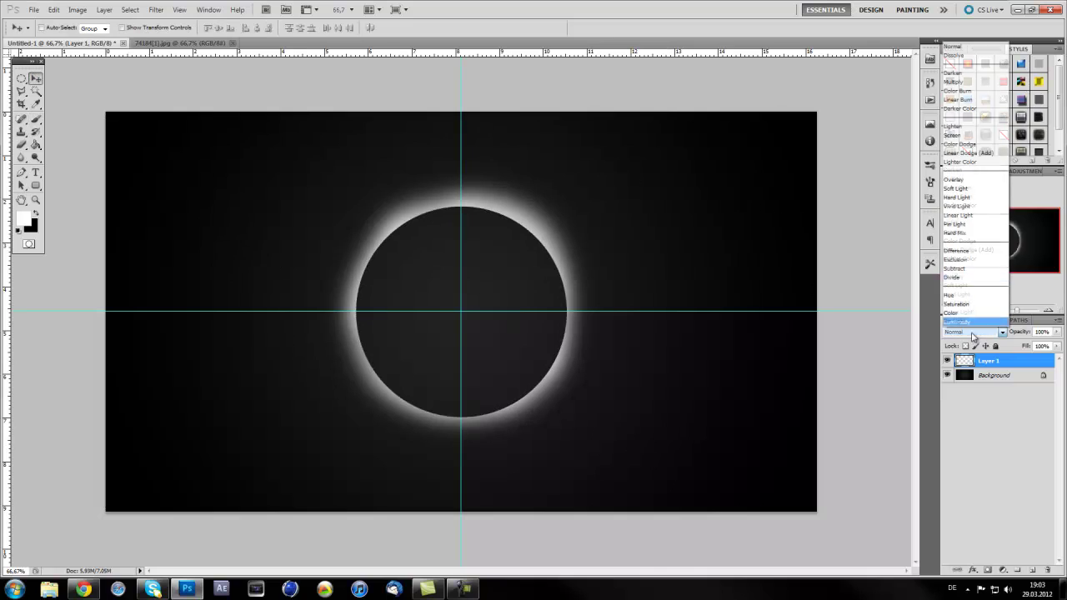
pyautogui.click(969, 180)
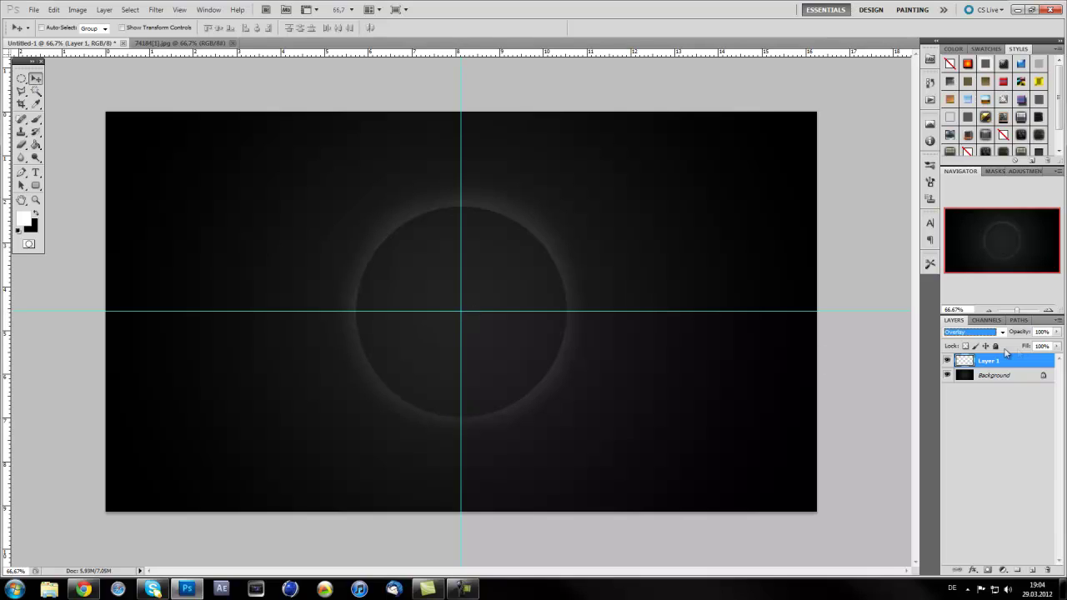
# Step: Free-transform Layer 1 so the ring snaps onto the vertical and horizontal guides
pyautogui.hotkey('ctrl', 't')
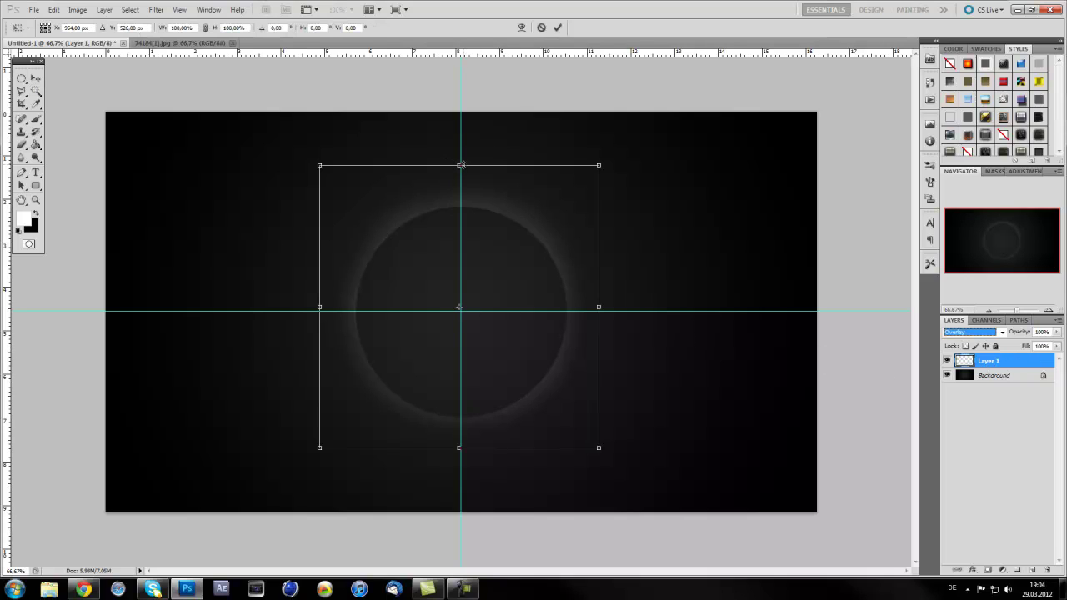
pyautogui.press('Down')
pyautogui.press('Down')
pyautogui.press('Up')
pyautogui.press('Up')
pyautogui.press('Return')
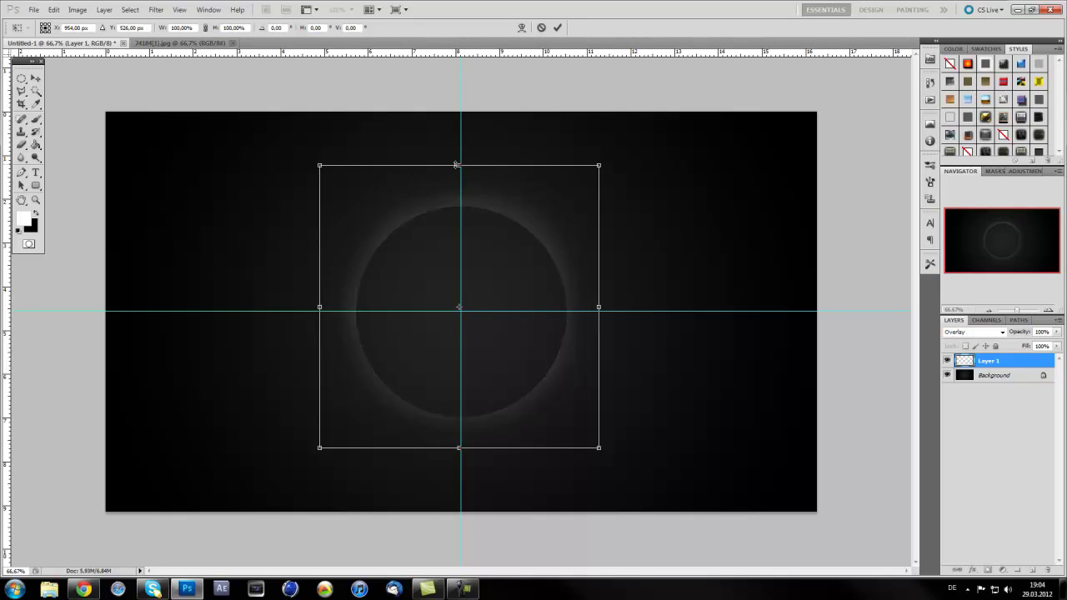
pyautogui.moveTo(456, 166); pyautogui.dragTo(467, 199)
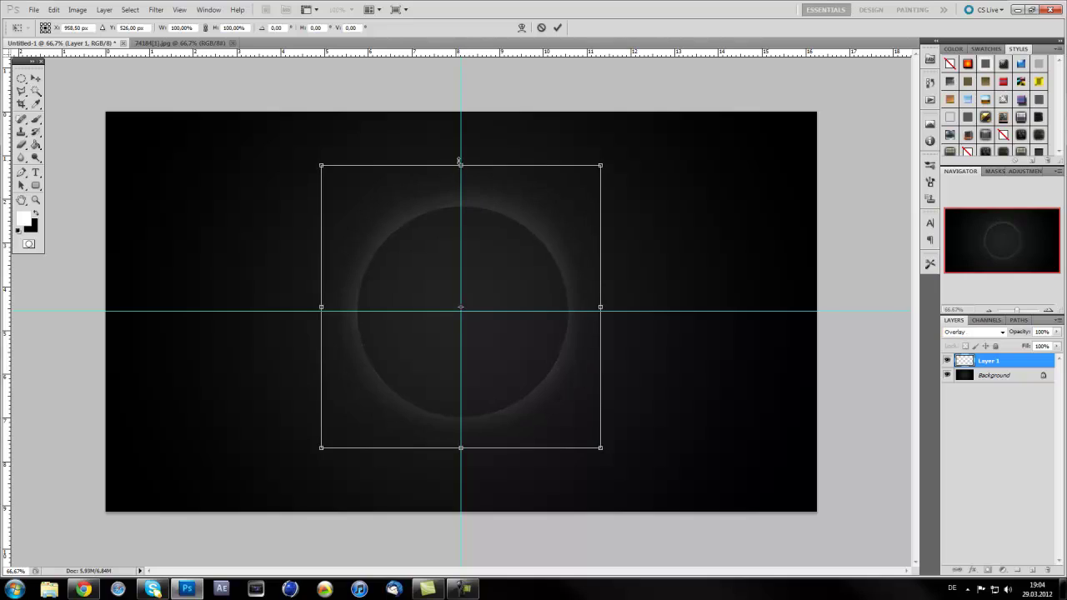
pyautogui.moveTo(326, 321); pyautogui.dragTo(325, 332)
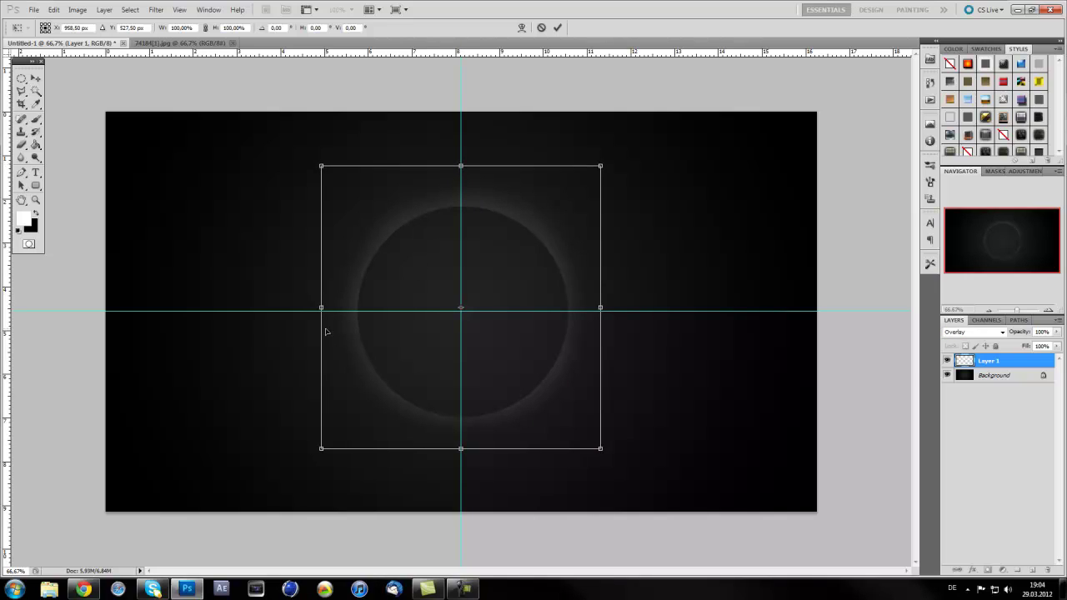
pyautogui.press('Down')
pyautogui.press('Down')
pyautogui.press('Down')
pyautogui.press('Down')
pyautogui.press('Down')
pyautogui.press('Down')
pyautogui.press('Down')
pyautogui.press('Down')
pyautogui.press('Down')
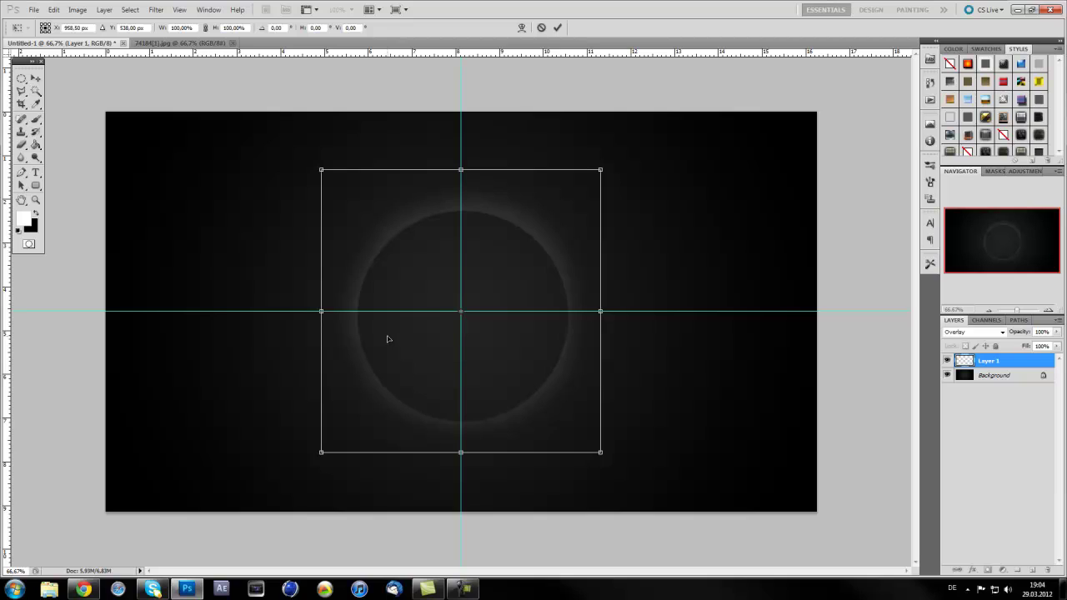
# Step: Commit the centred ring, then duplicate and enlarge two ring copies to about 134% and 136%
pyautogui.press('Return')
pyautogui.moveTo(1038, 364); pyautogui.dragTo(1031, 569)
pyautogui.hotkey('ctrl', 't')
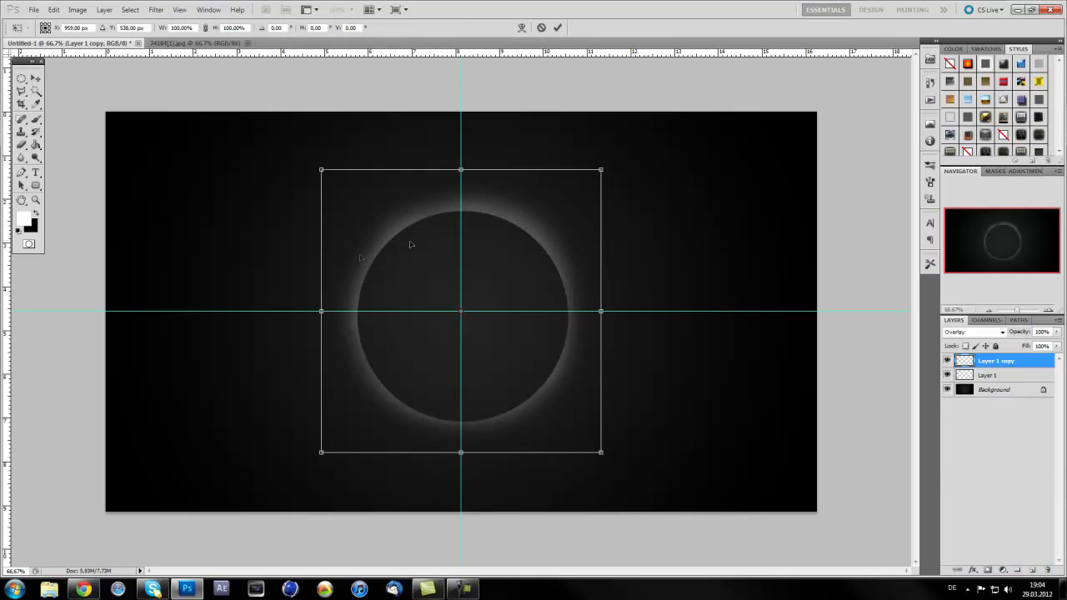
pyautogui.moveTo(600, 170); pyautogui.dragTo(680, 149)
pyautogui.press('Return')
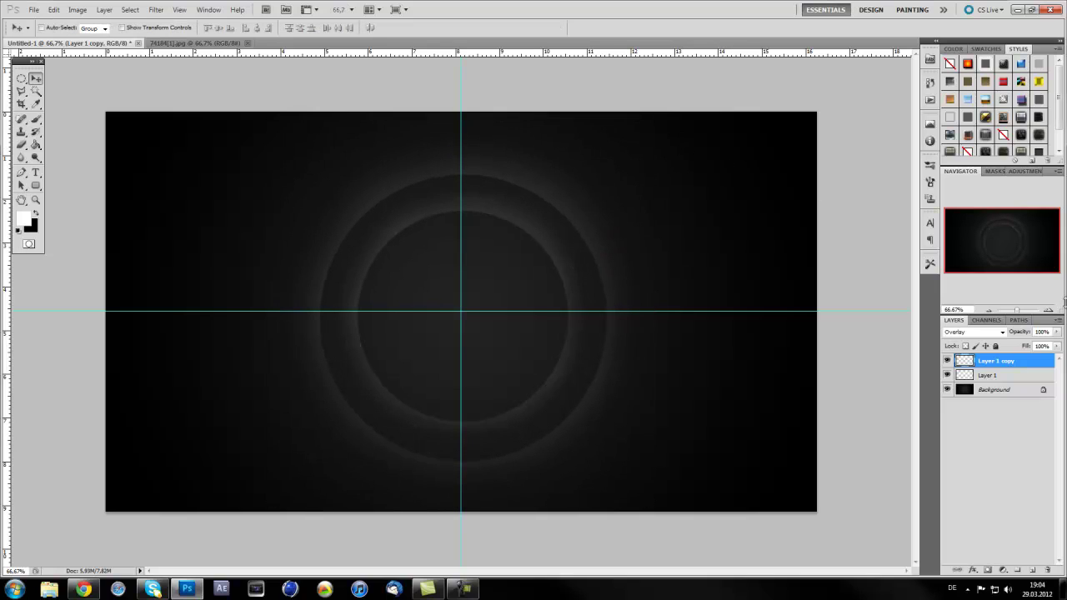
pyautogui.moveTo(1019, 365); pyautogui.dragTo(1031, 569)
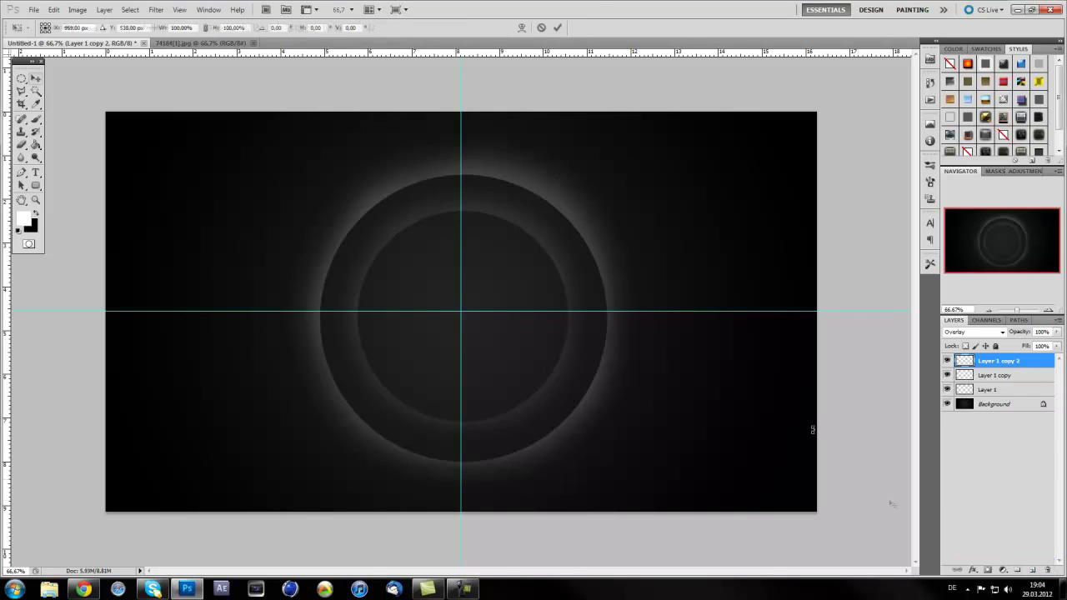
pyautogui.hotkey('ctrl', 't')
pyautogui.moveTo(650, 119); pyautogui.dragTo(733, 88)
pyautogui.press('Return')
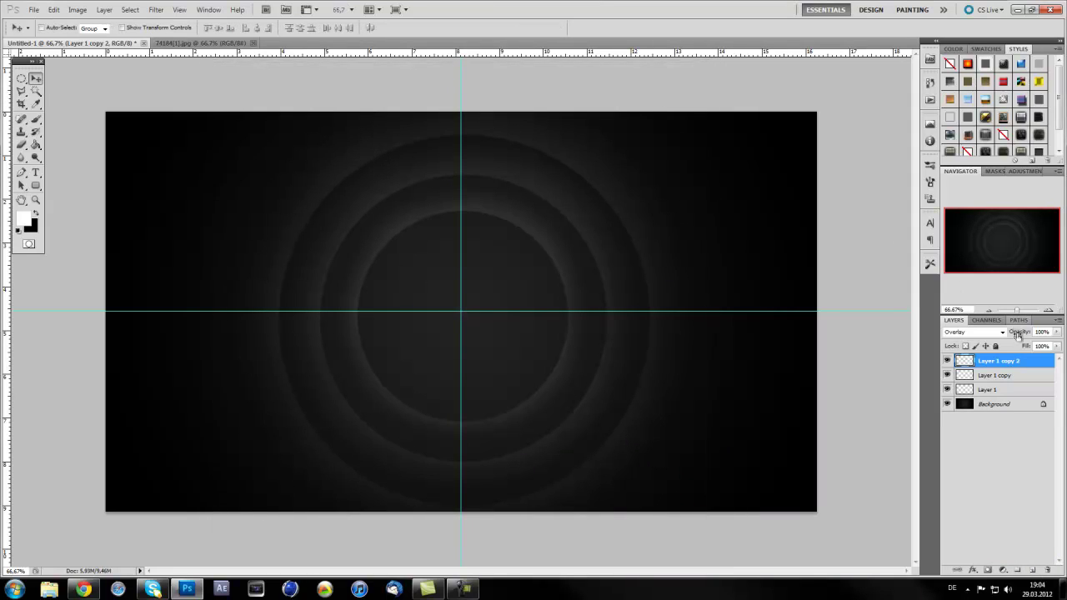
# Step: Add two more outer rings, scaling copies 3 and 4 to about 125% and 119%
pyautogui.moveTo(1022, 362); pyautogui.dragTo(1032, 570)
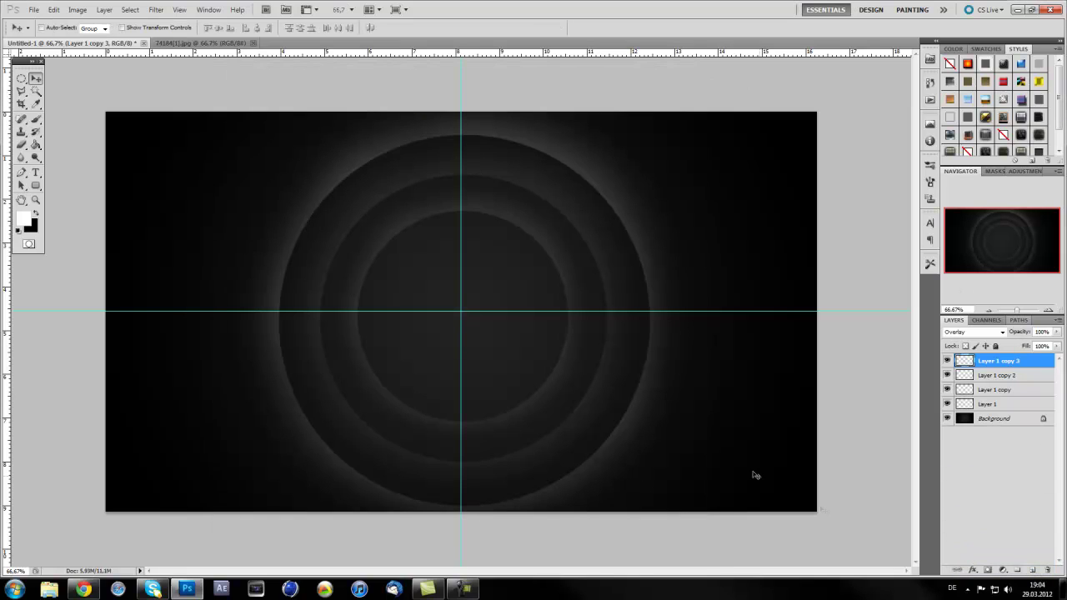
pyautogui.hotkey('ctrl', 't')
pyautogui.moveTo(708, 62); pyautogui.dragTo(808, 38)
pyautogui.press('Return')
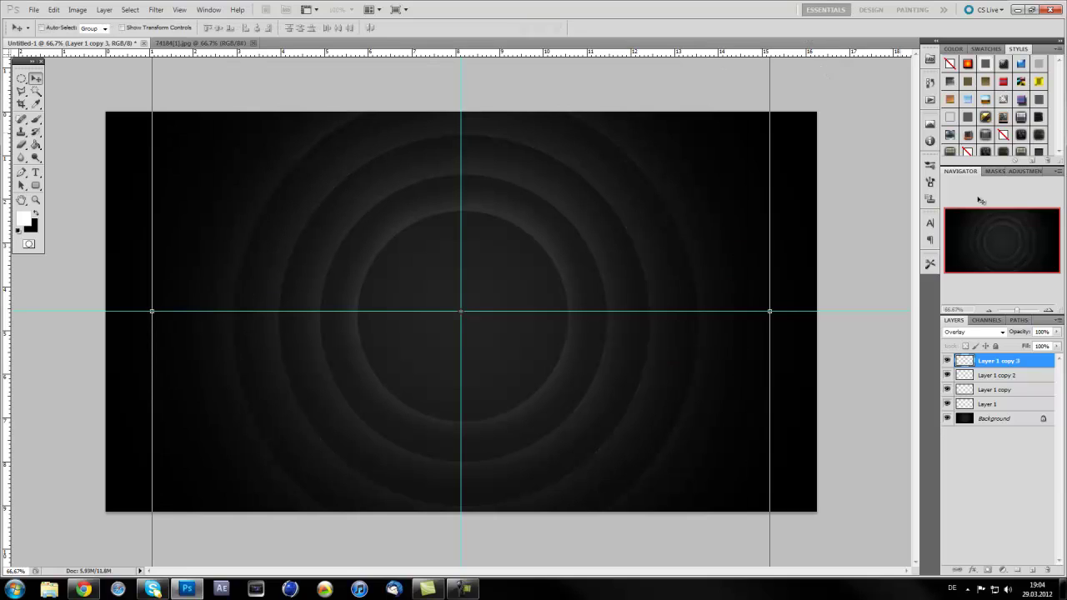
pyautogui.moveTo(1031, 361); pyautogui.dragTo(1032, 570)
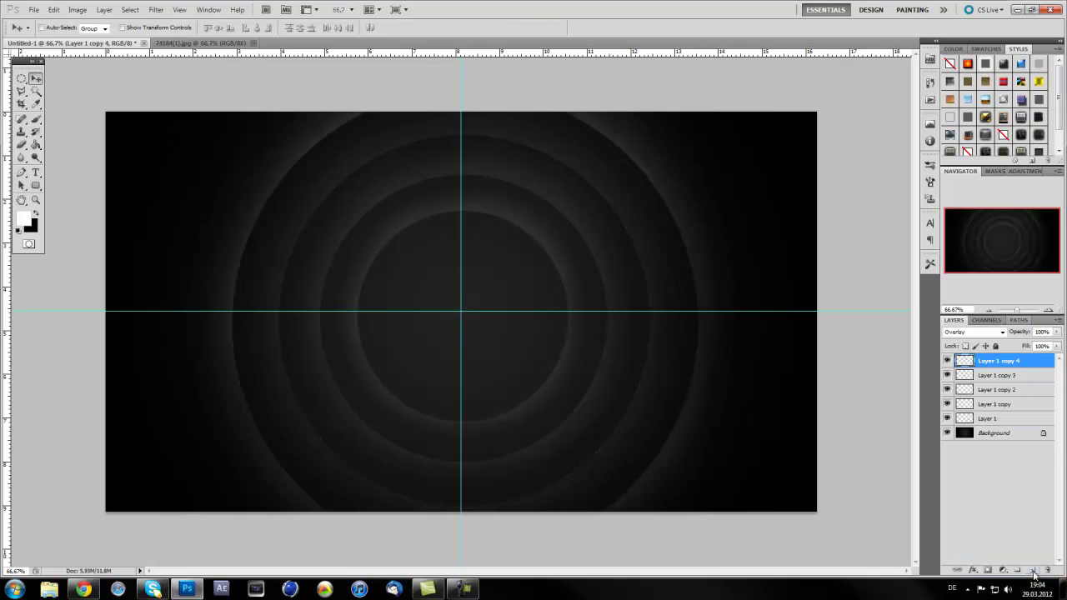
pyautogui.hotkey('ctrl', 't')
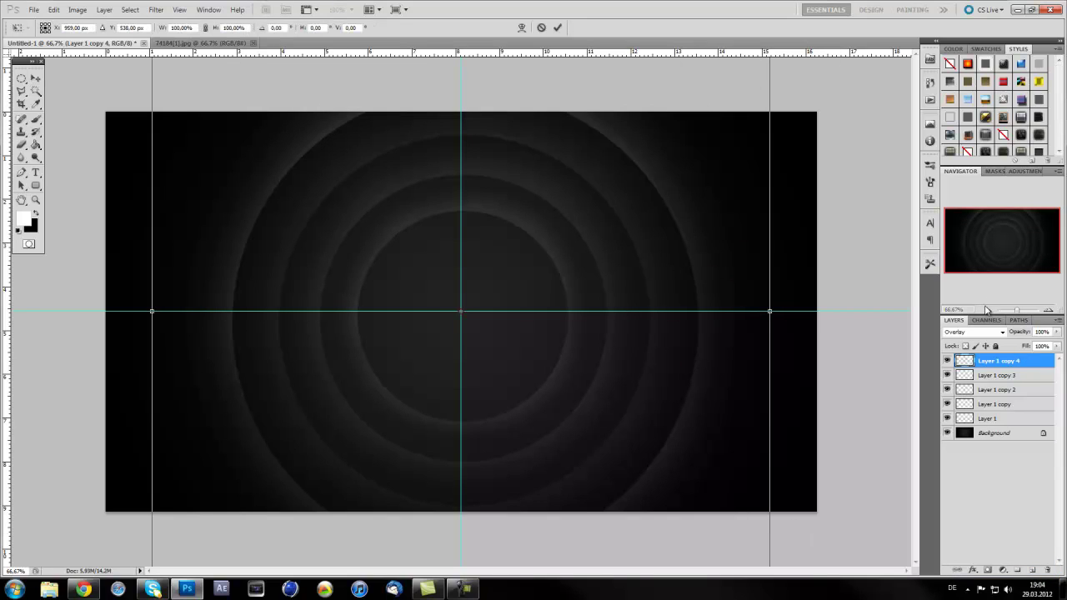
pyautogui.click(988, 310)
pyautogui.moveTo(694, 78); pyautogui.dragTo(778, 66)
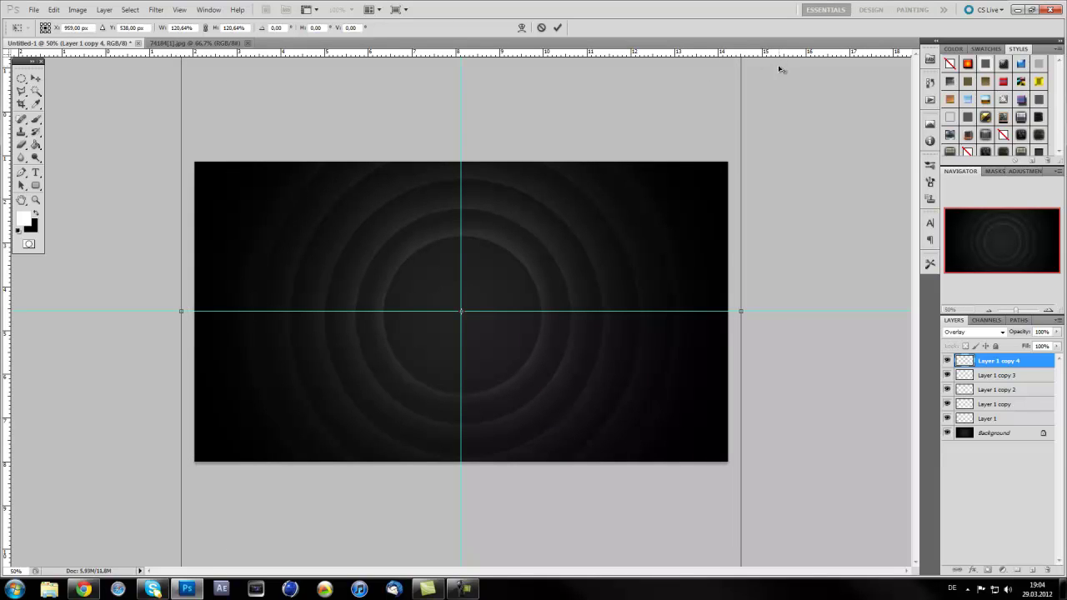
pyautogui.press('Return')
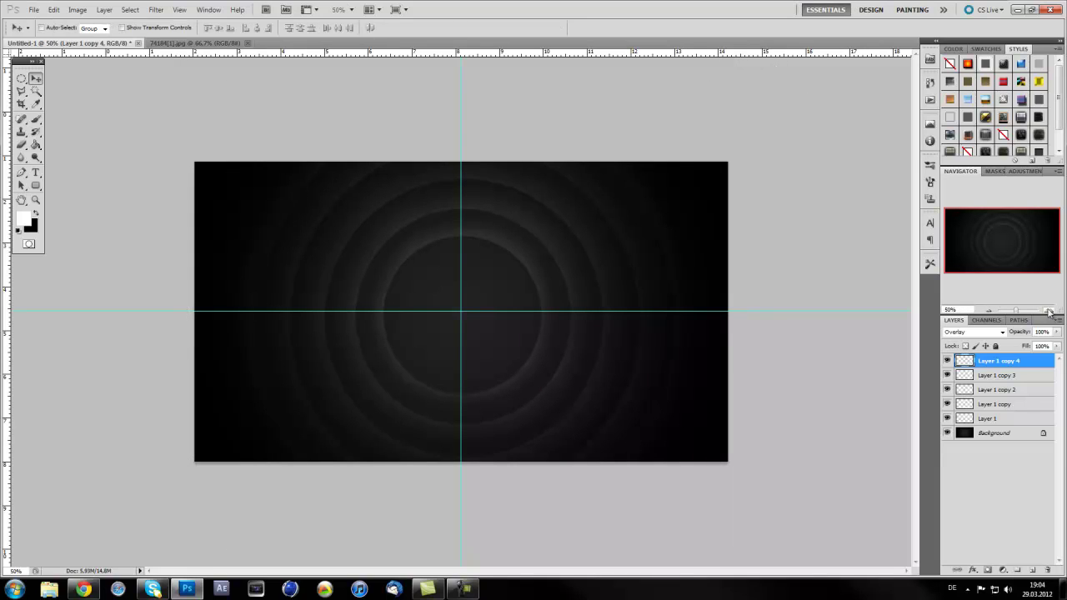
pyautogui.click(1048, 311)
# Step: Duplicate Layer 1 into three shrinking inner ring copies, the later ones at about 69%
pyautogui.moveTo(1024, 417); pyautogui.dragTo(1000, 440)
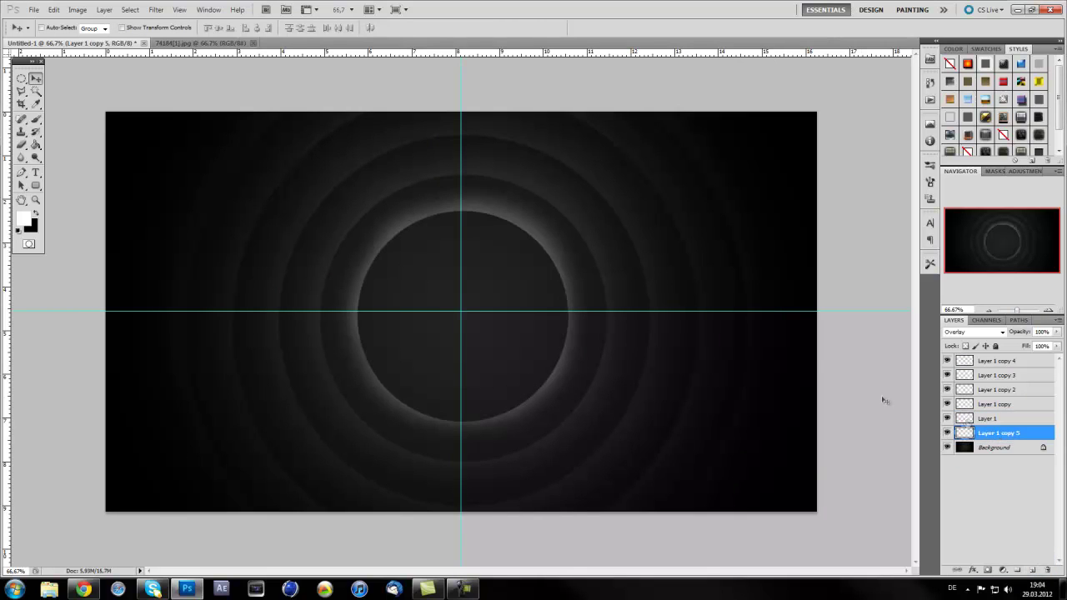
pyautogui.hotkey('ctrl', 't')
pyautogui.moveTo(596, 171); pyautogui.dragTo(551, 202)
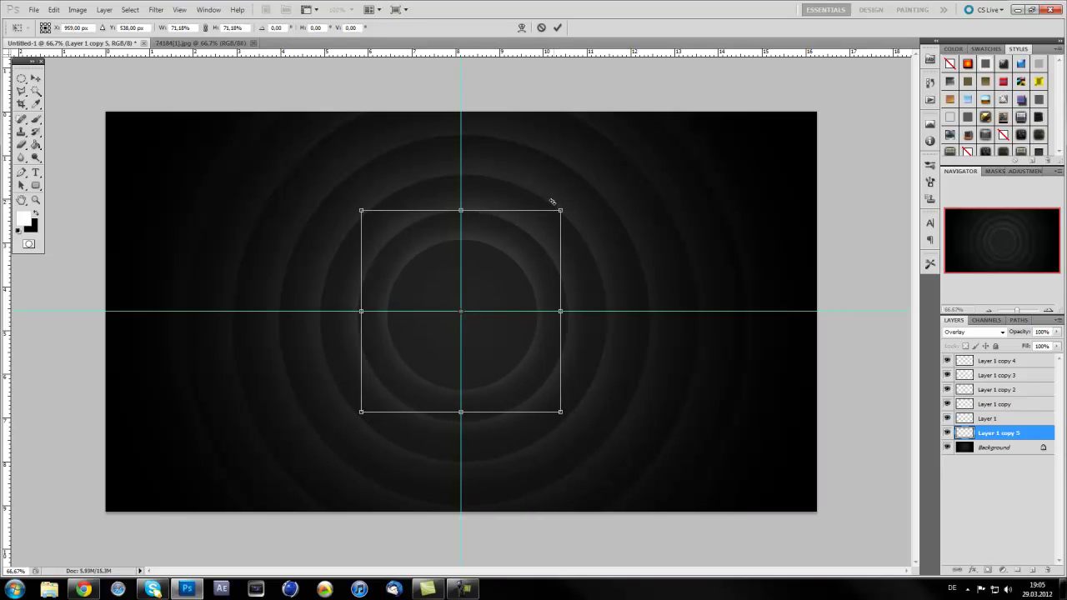
pyautogui.press('Return')
pyautogui.moveTo(1032, 433); pyautogui.dragTo(1034, 567)
pyautogui.hotkey('ctrl', 't')
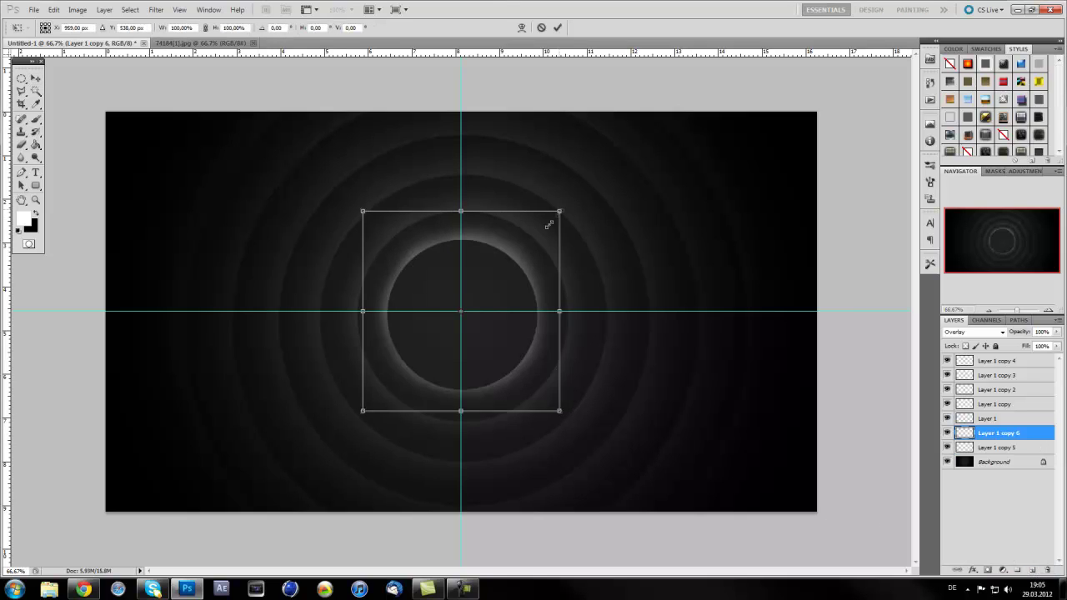
pyautogui.moveTo(549, 224); pyautogui.dragTo(527, 240)
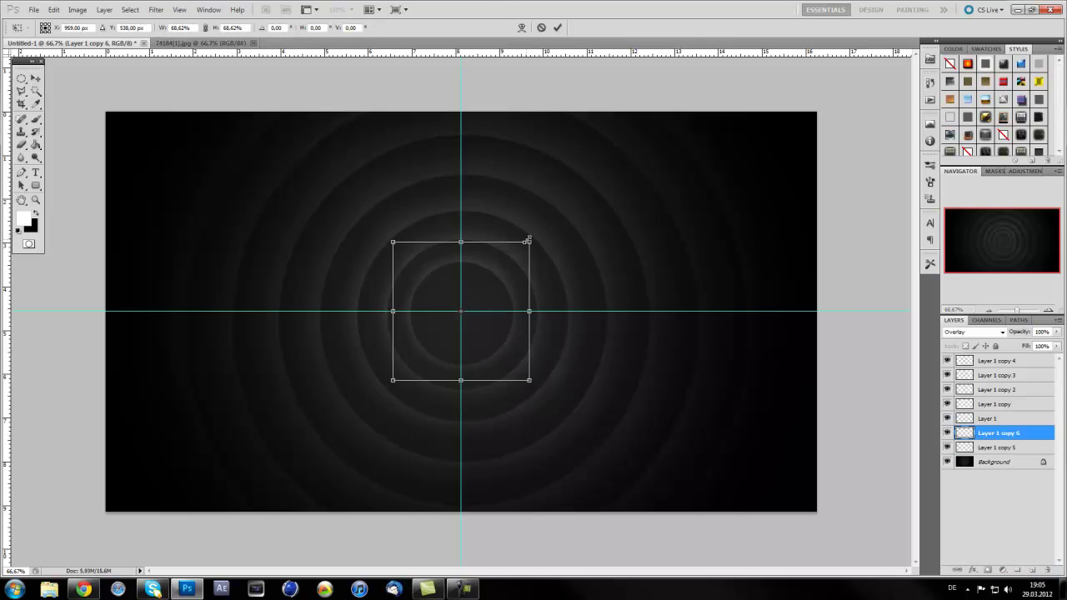
pyautogui.press('Return')
pyautogui.moveTo(1027, 438); pyautogui.dragTo(1032, 570)
pyautogui.hotkey('ctrl', 't')
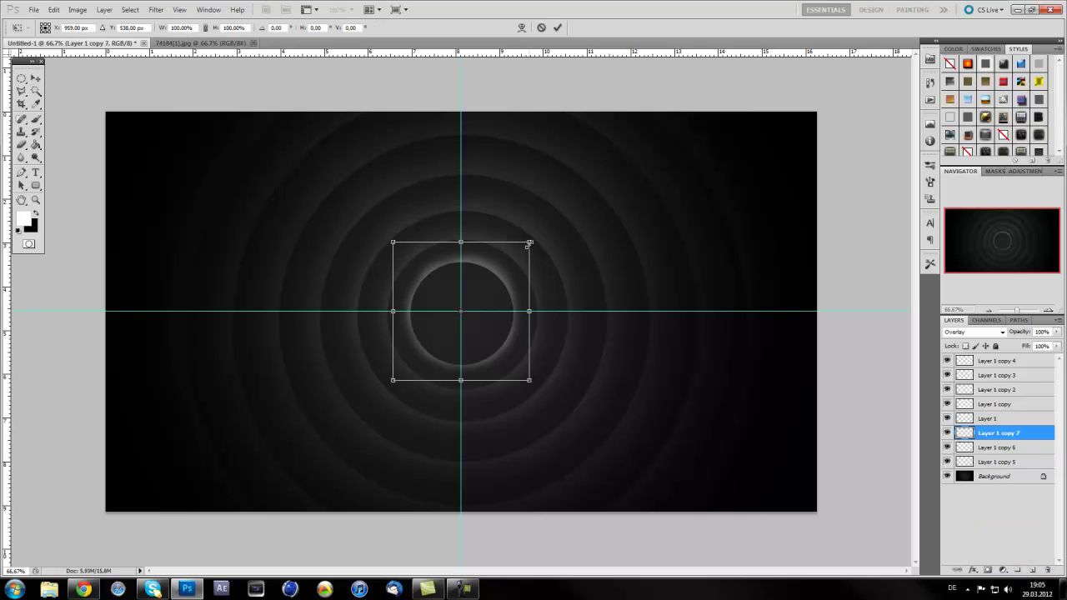
pyautogui.moveTo(530, 241); pyautogui.dragTo(507, 261)
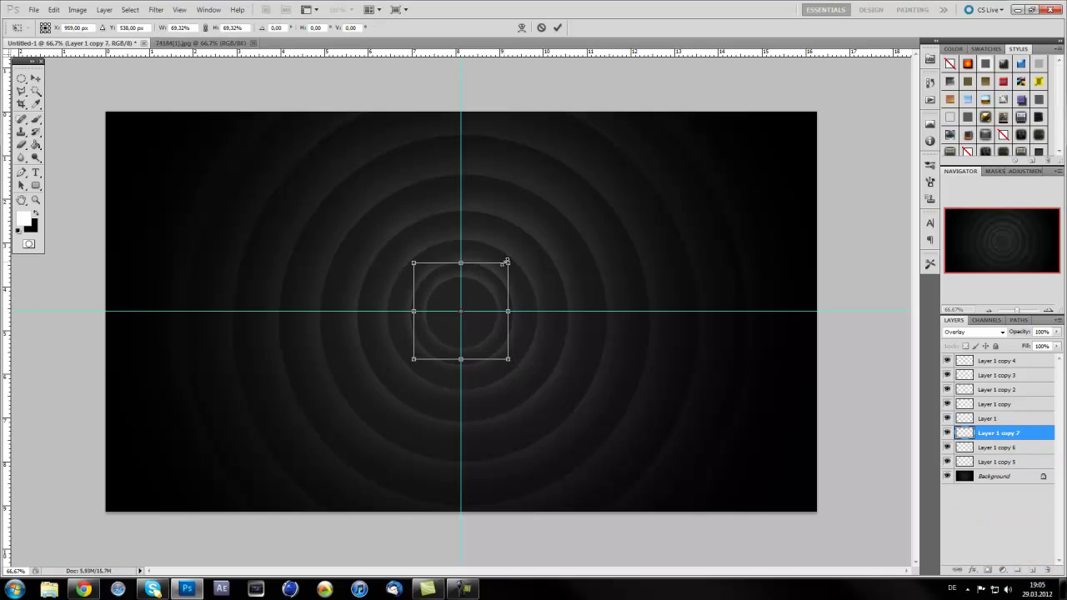
pyautogui.press('Return')
# Step: Add innermost ring copies 8 and 9, shrinking them into the centre
pyautogui.moveTo(1007, 435); pyautogui.dragTo(1032, 569)
pyautogui.hotkey('ctrl', 't')
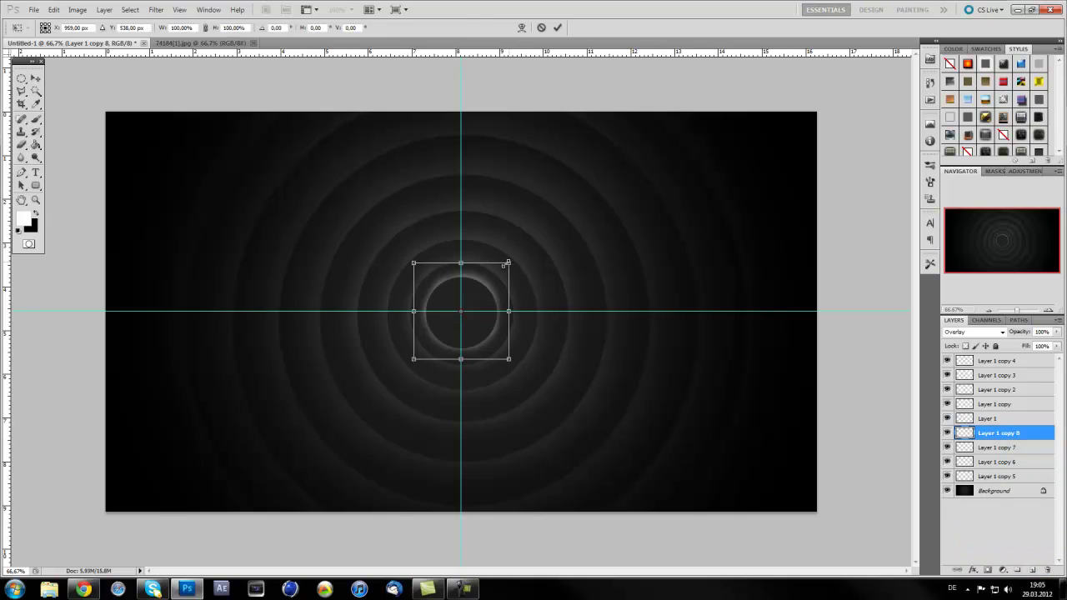
pyautogui.moveTo(506, 264); pyautogui.dragTo(487, 276)
pyautogui.press('Return')
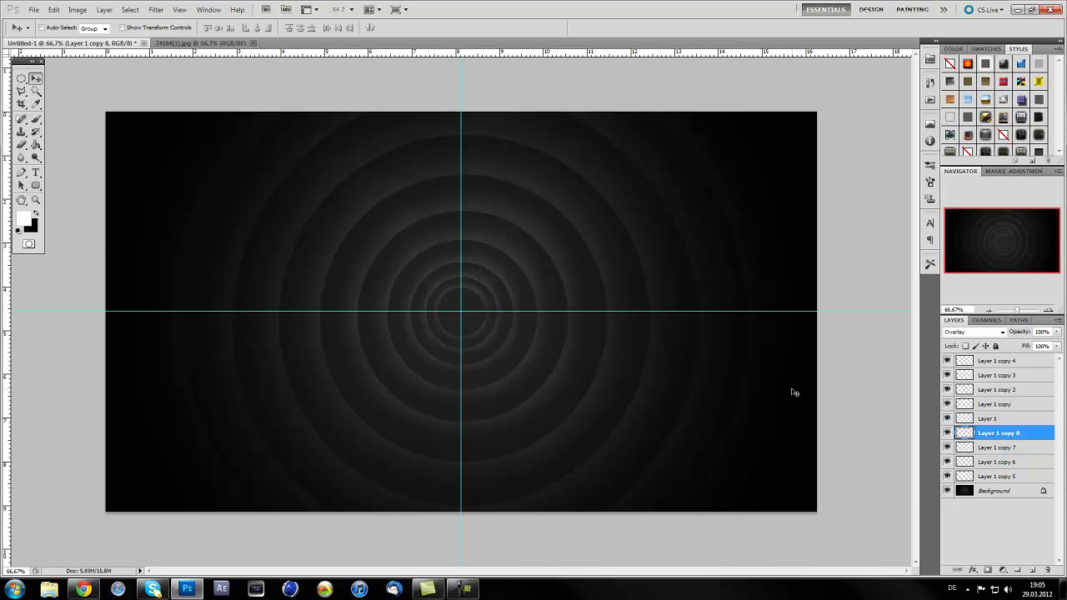
pyautogui.moveTo(1036, 434); pyautogui.dragTo(1031, 569)
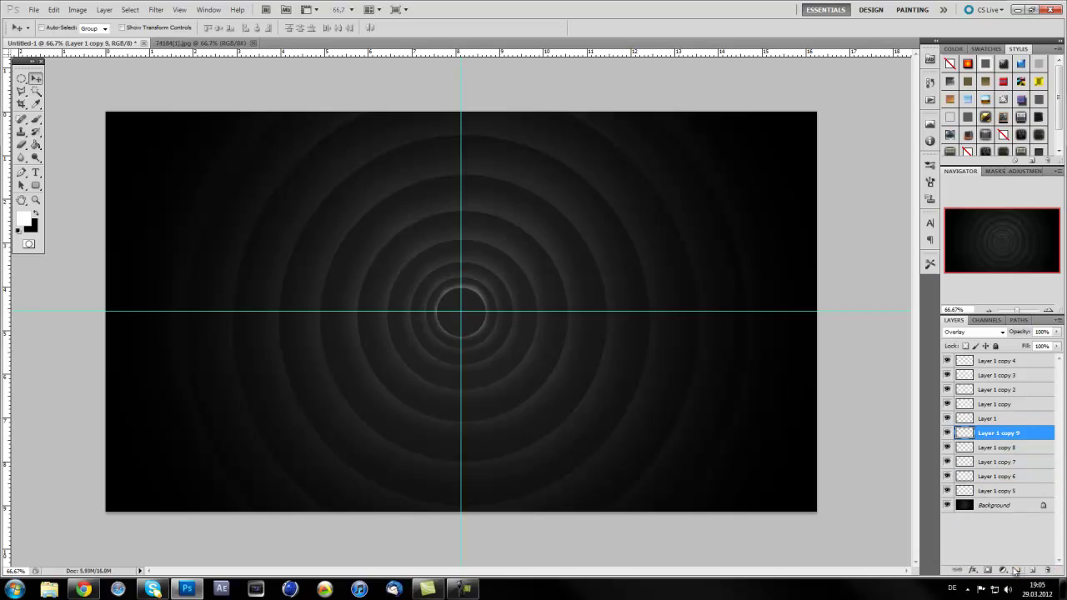
pyautogui.hotkey('ctrl', 't')
pyautogui.moveTo(497, 277); pyautogui.dragTo(483, 286)
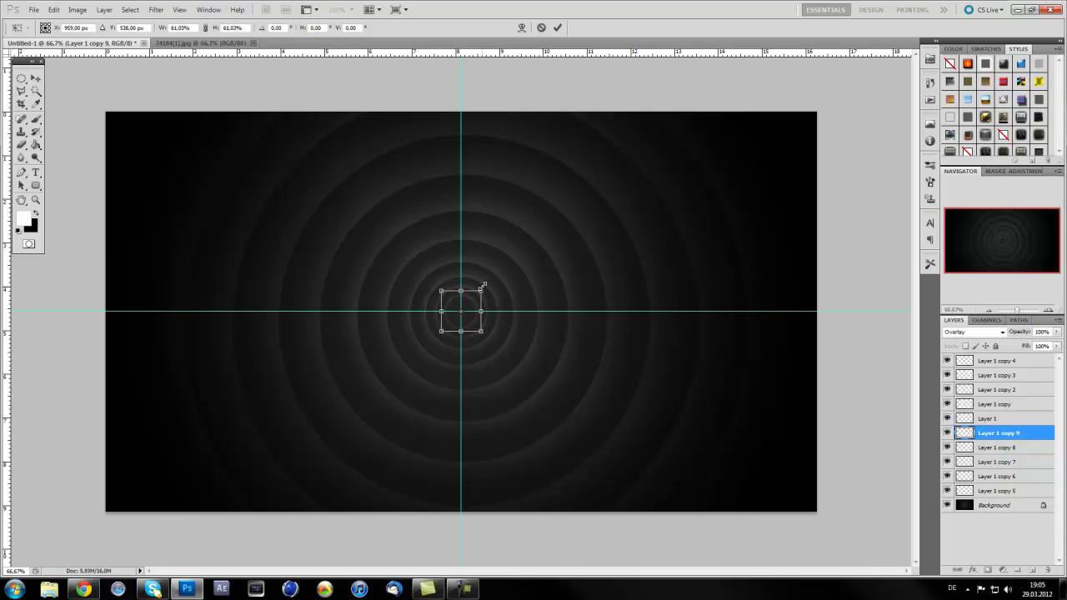
pyautogui.press('Return')
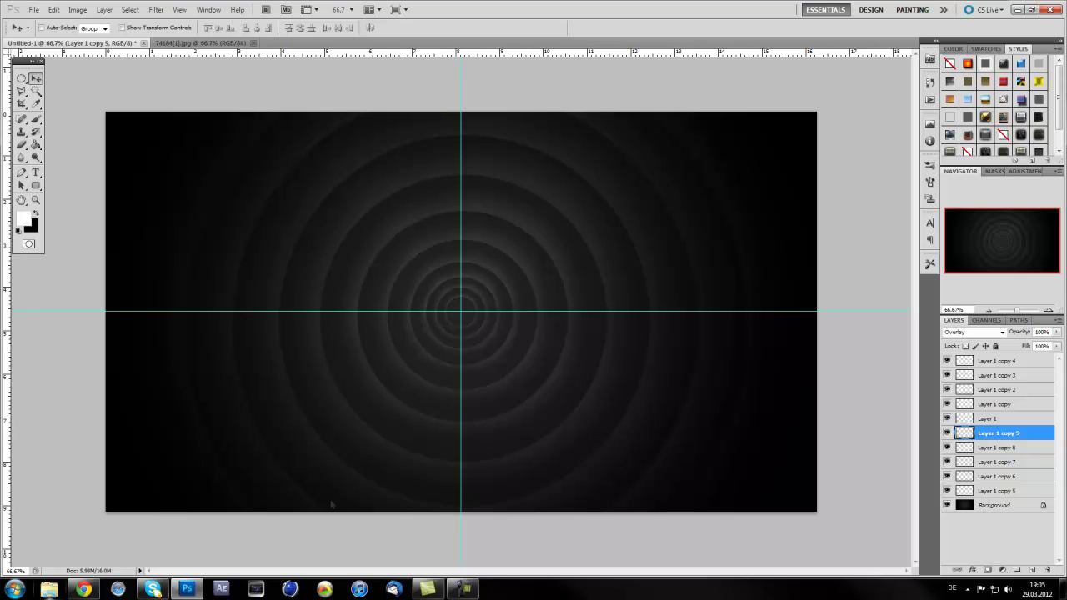
# Step: Open texture 74184[1] from Pictures > Designing > Lights,Textures > Textures > All in Photoshop CS5.1
pyautogui.click(48, 589)
pyautogui.doubleClick(715, 231)
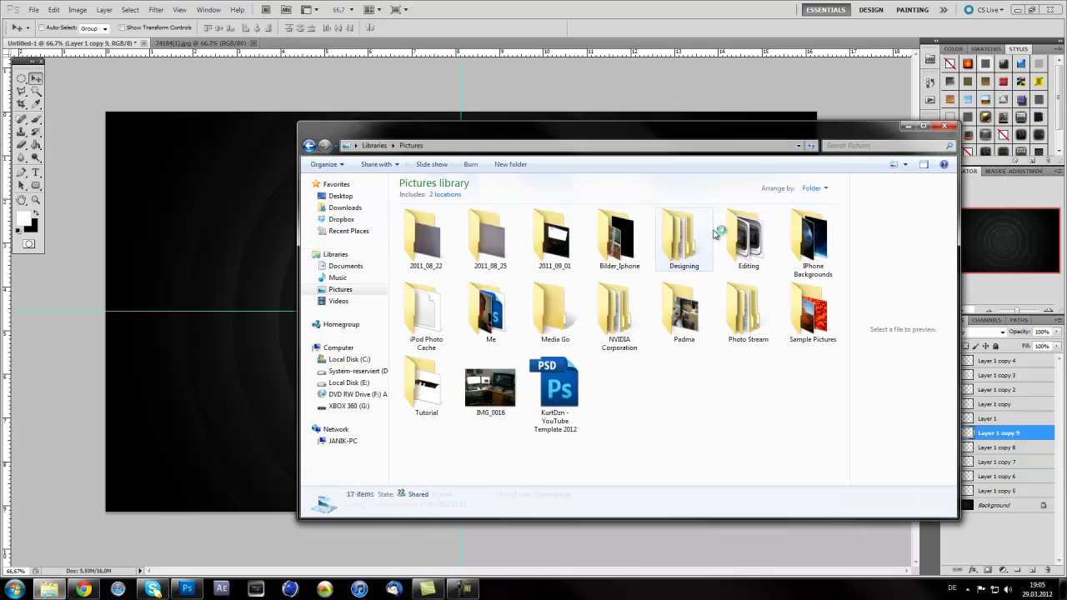
pyautogui.doubleClick(685, 240)
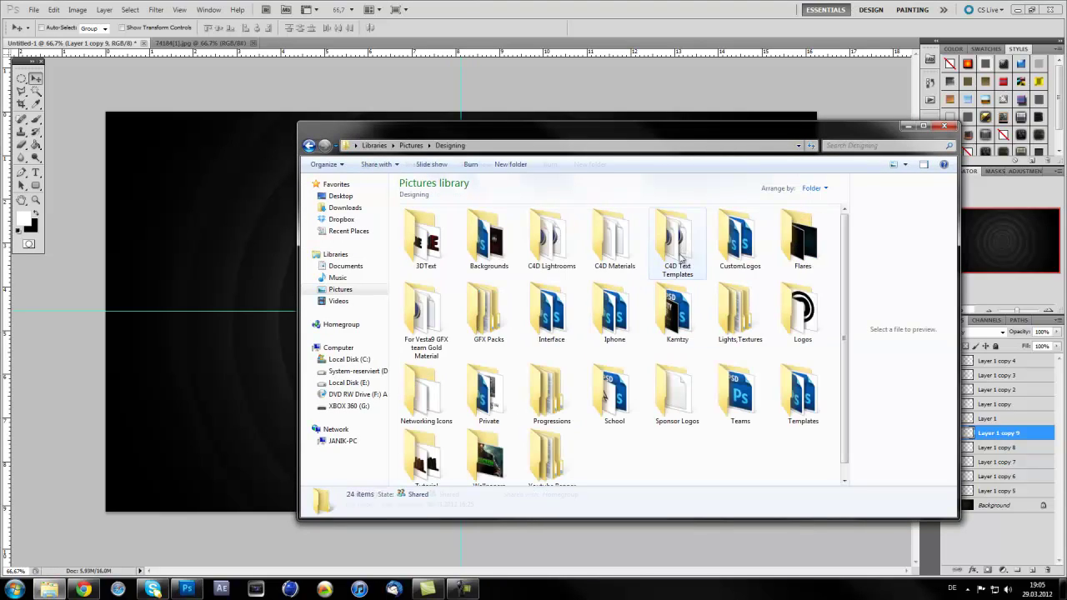
pyautogui.doubleClick(740, 315)
pyautogui.doubleClick(553, 240)
pyautogui.click(414, 246)
pyautogui.doubleClick(414, 247)
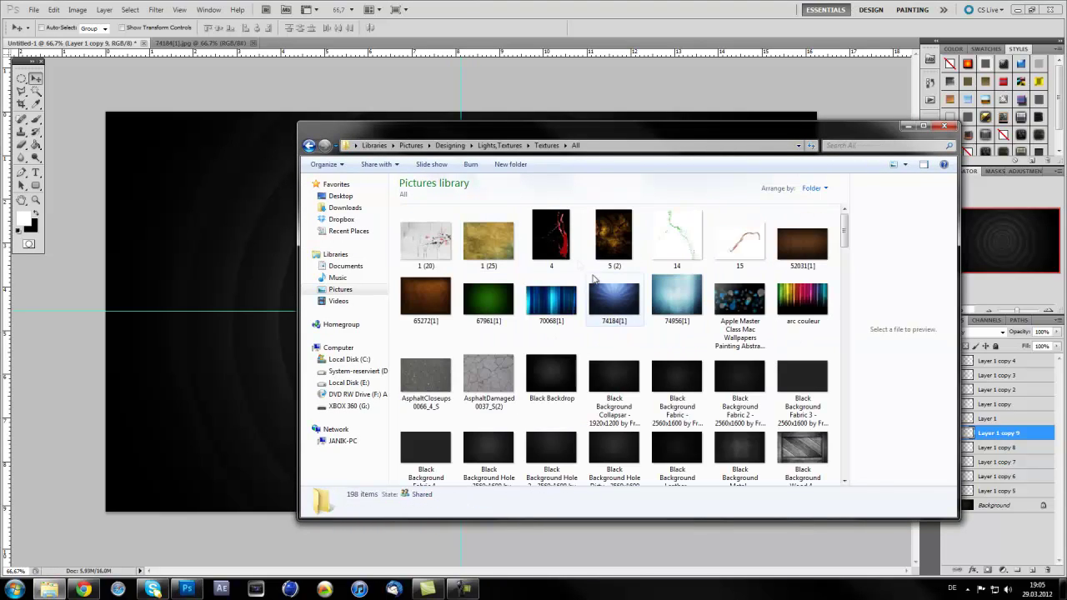
pyautogui.rightClick(625, 280)
pyautogui.moveTo(692, 372)
pyautogui.click(858, 366)
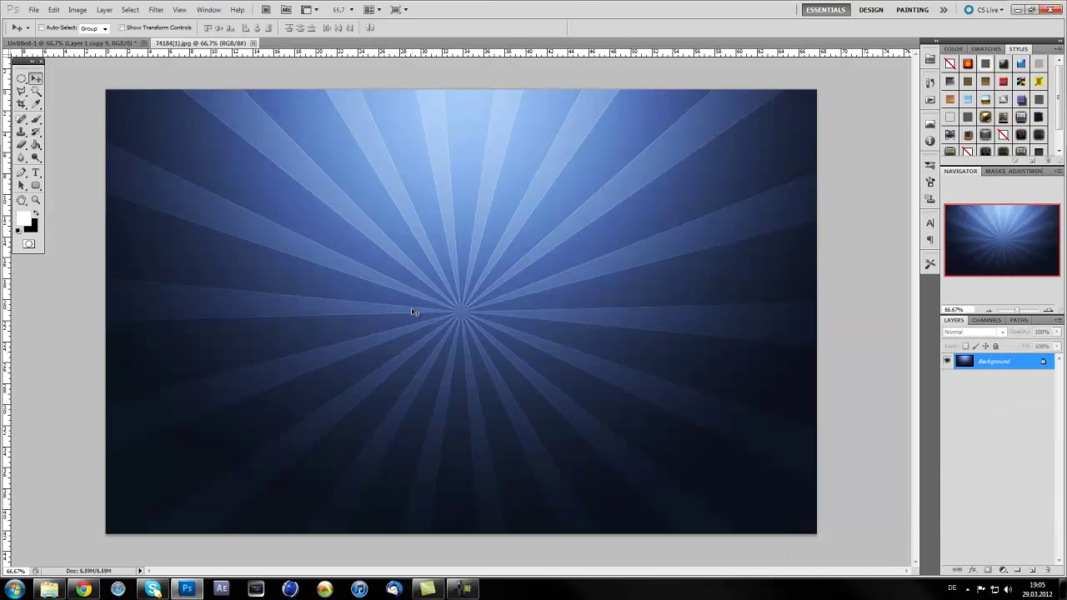
# Step: Copy the ray-burst texture into the tunnel document and desaturate it to -100 saturation
pyautogui.moveTo(478, 299); pyautogui.dragTo(460, 311)
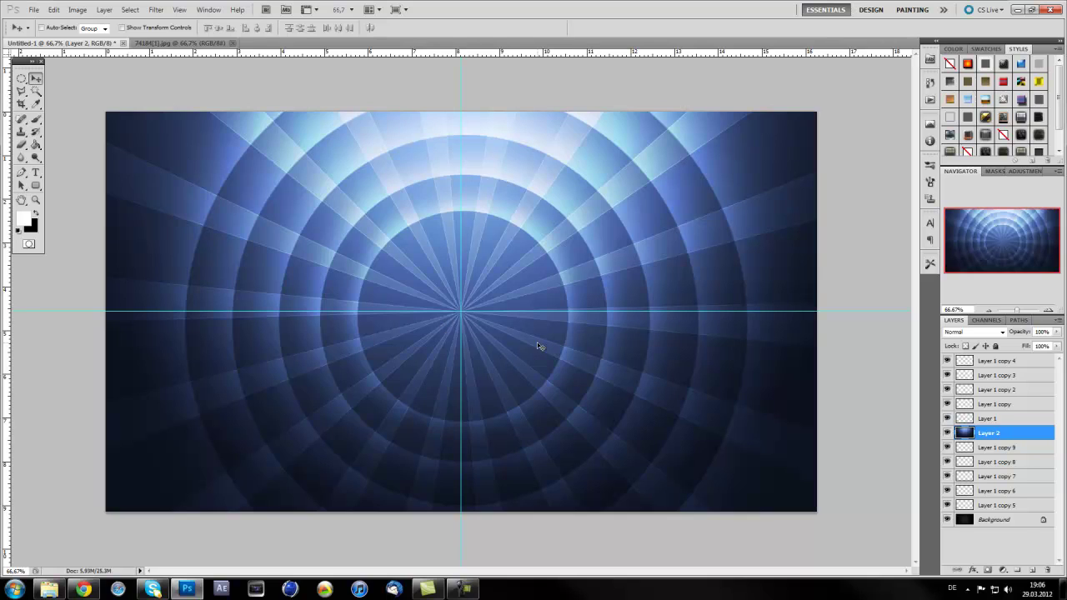
pyautogui.hotkey('ctrl', 'u')
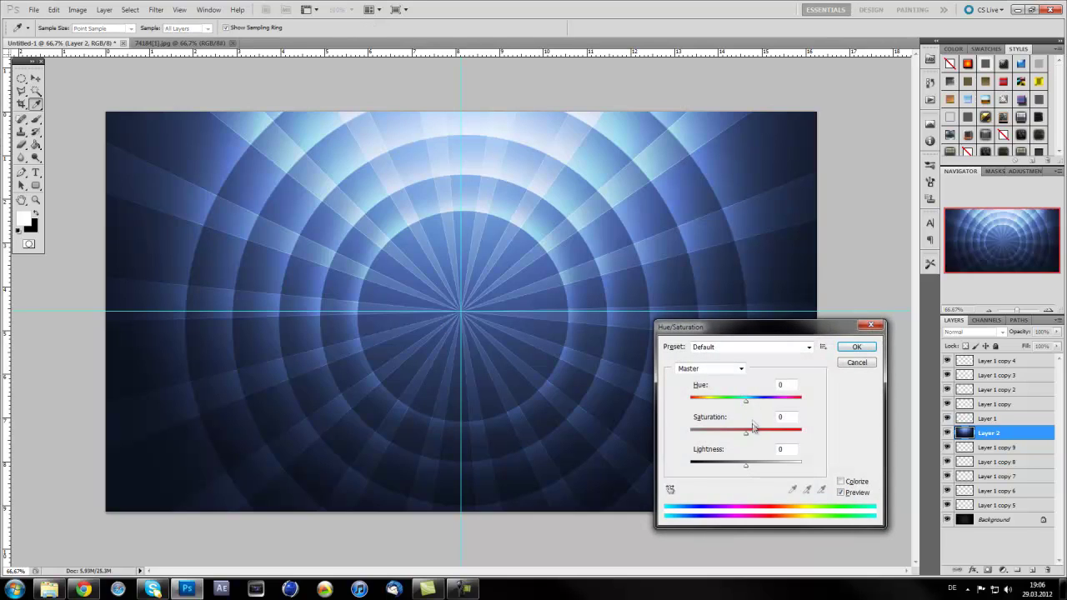
pyautogui.moveTo(752, 430); pyautogui.dragTo(614, 436)
pyautogui.press('Return')
# Step: Move Layer 2 down to sit directly above Background
pyautogui.press('v')
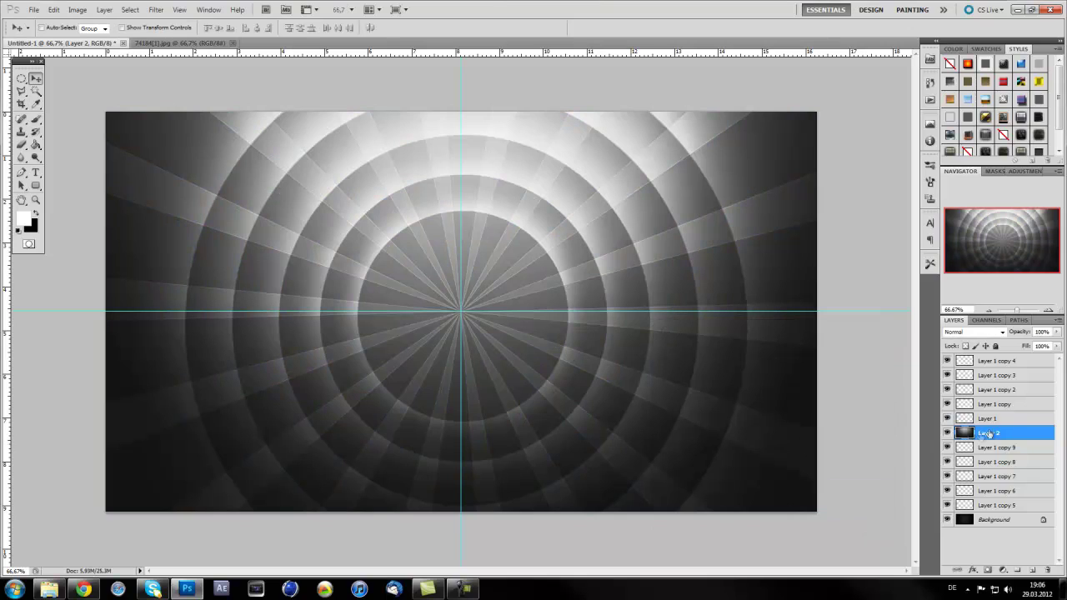
pyautogui.moveTo(985, 435); pyautogui.dragTo(1002, 509)
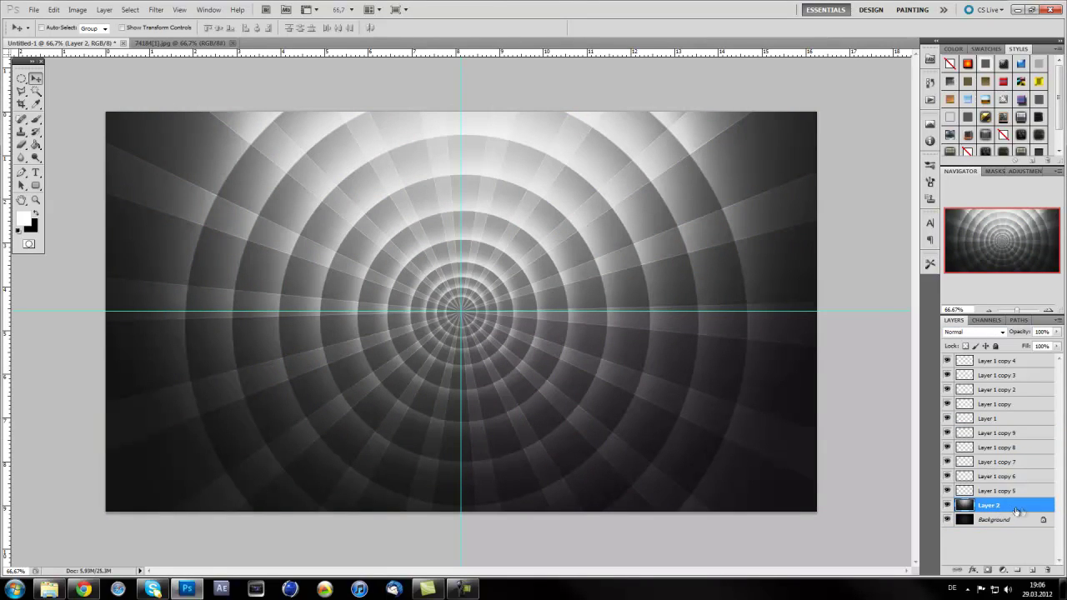
pyautogui.click(973, 333)
# Step: Blend Layer 2 in Overlay and set all the ring layers to 70% opacity
pyautogui.click(966, 179)
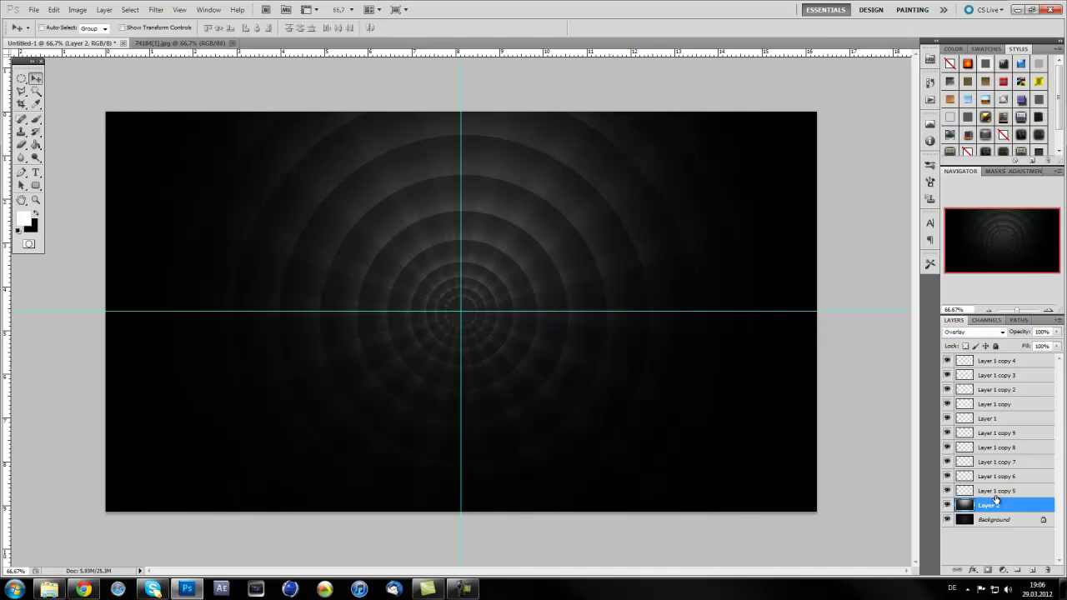
pyautogui.click(996, 492)
pyautogui.keyDown('shift'); pyautogui.click(991, 361); pyautogui.keyUp('shift')
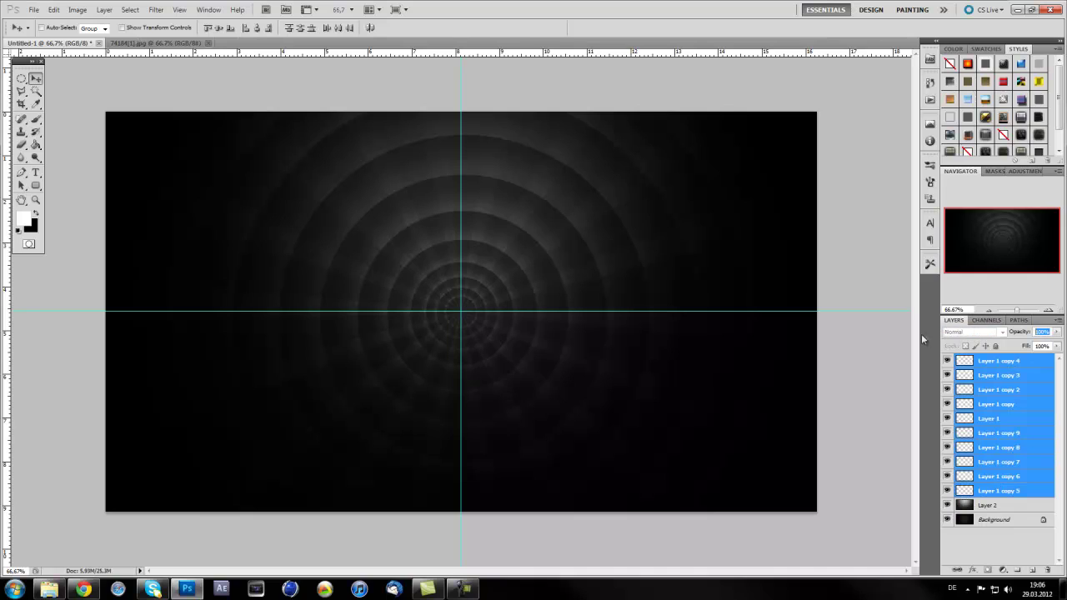
pyautogui.write('50')
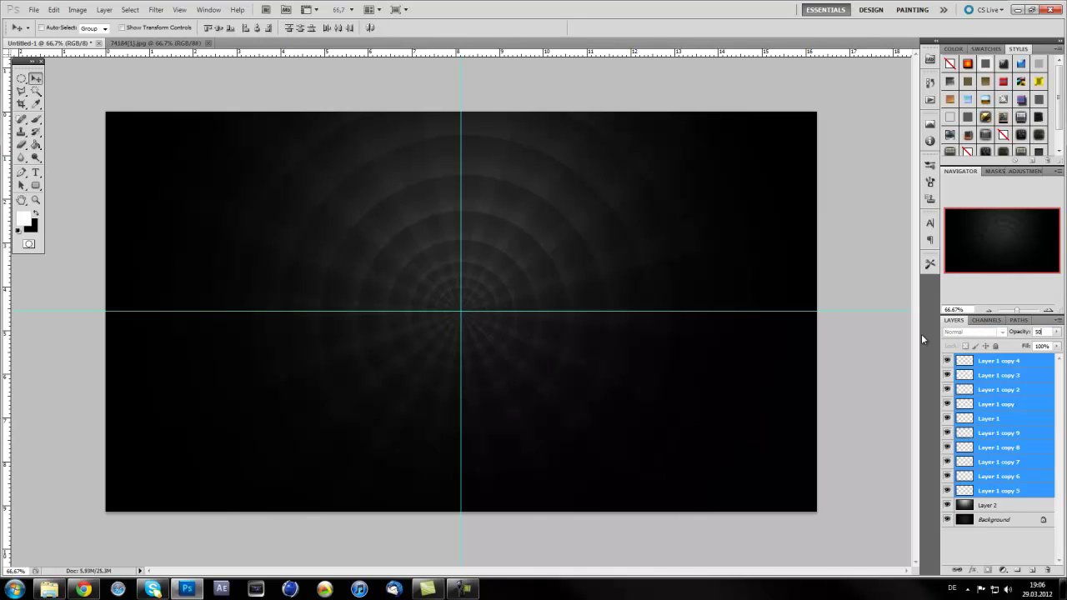
pyautogui.press('BackSpace')
pyautogui.press('BackSpace')
pyautogui.write('7')
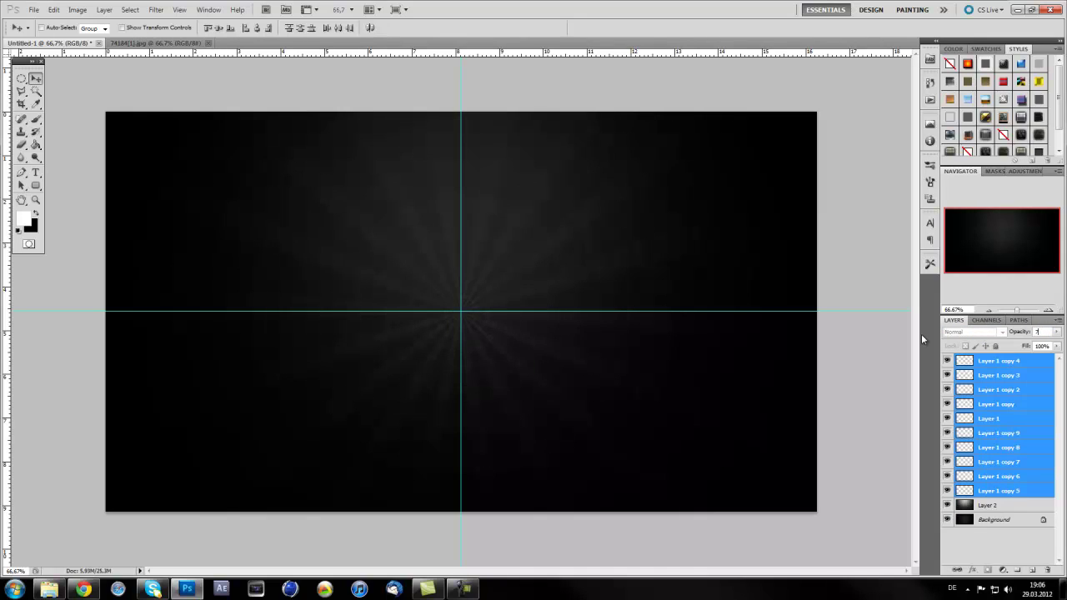
pyautogui.write('0')
pyautogui.press('Return')
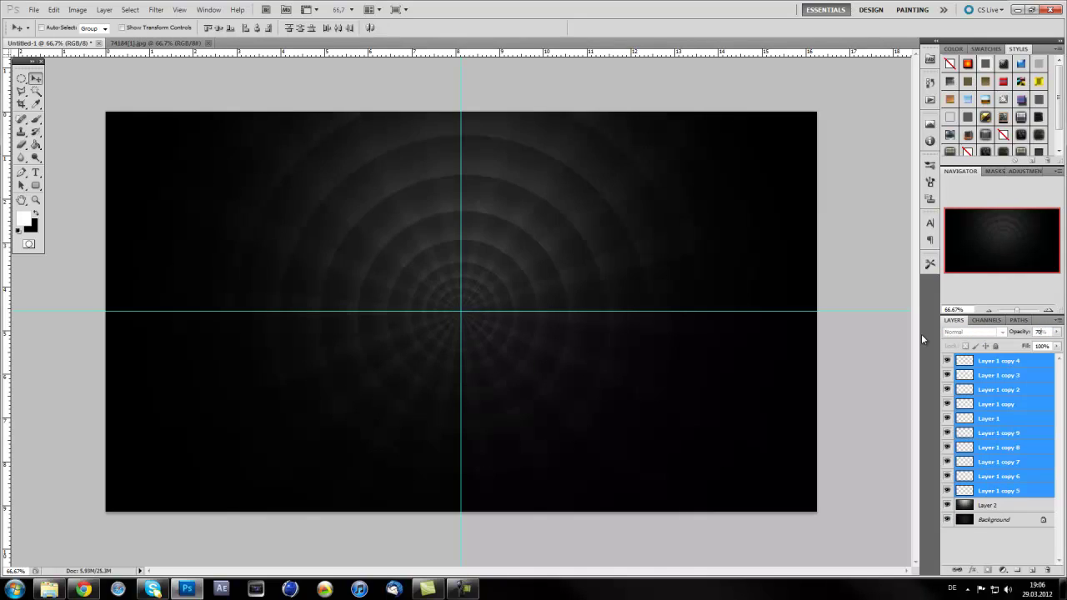
# Step: Set Layer 2's opacity to 70%
pyautogui.click(1003, 507)
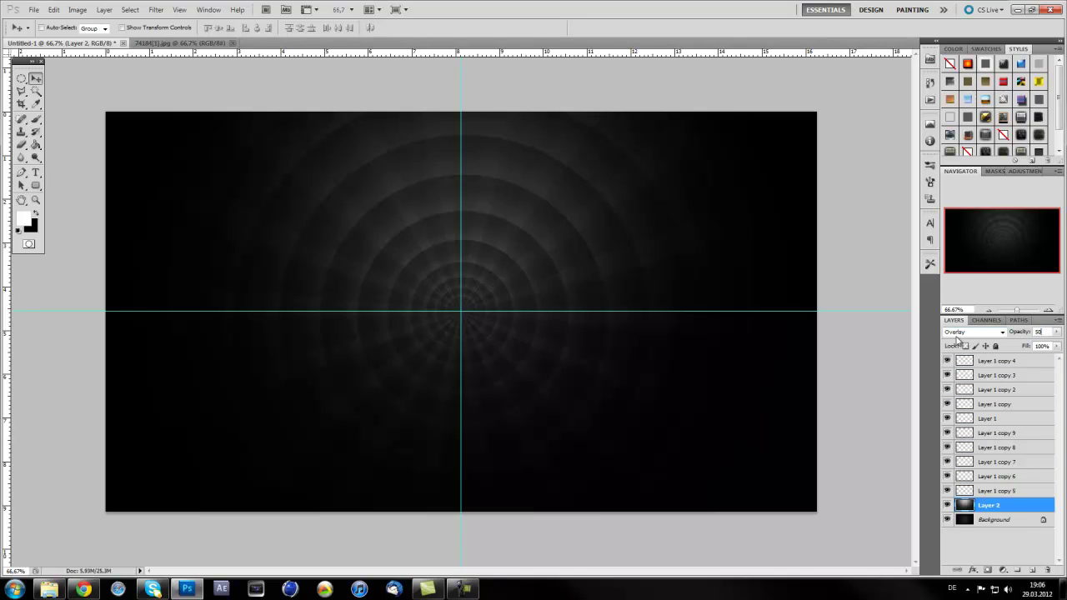
pyautogui.press('BackSpace')
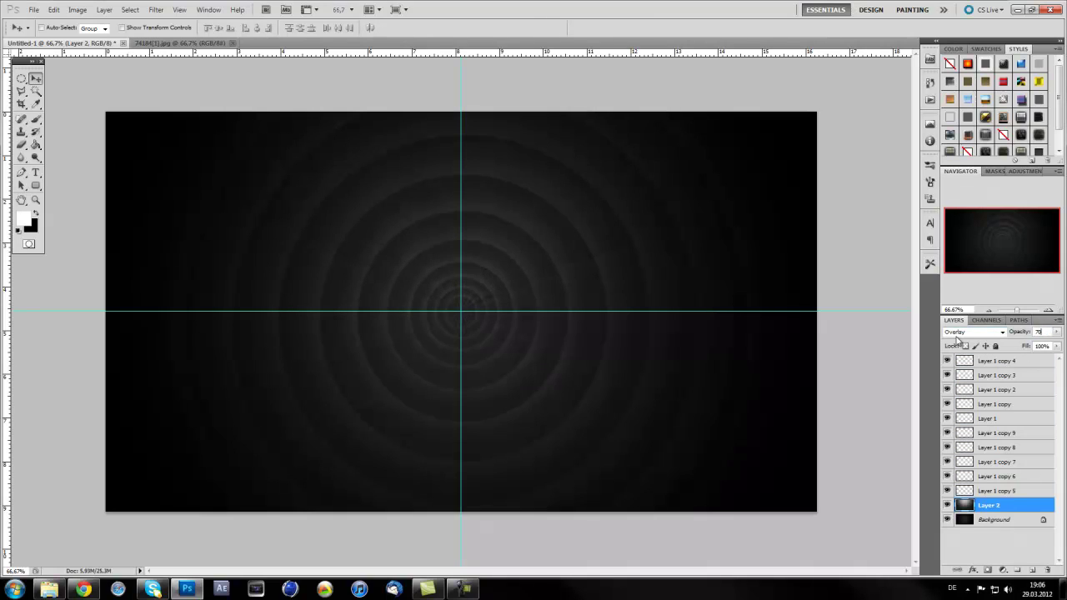
pyautogui.write('70')
pyautogui.press('Return')
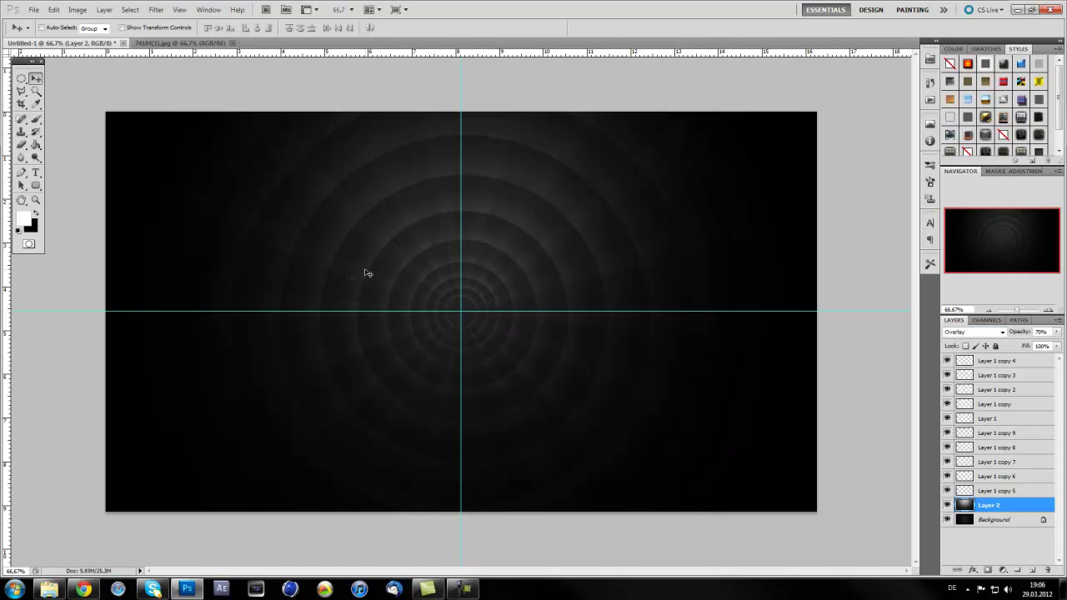
# Step: Drag the horizontal guide into the top ruler and the vertical guide into the left ruler
pyautogui.moveTo(479, 311); pyautogui.dragTo(500, 52)
pyautogui.moveTo(461, 327); pyautogui.dragTo(8, 350)
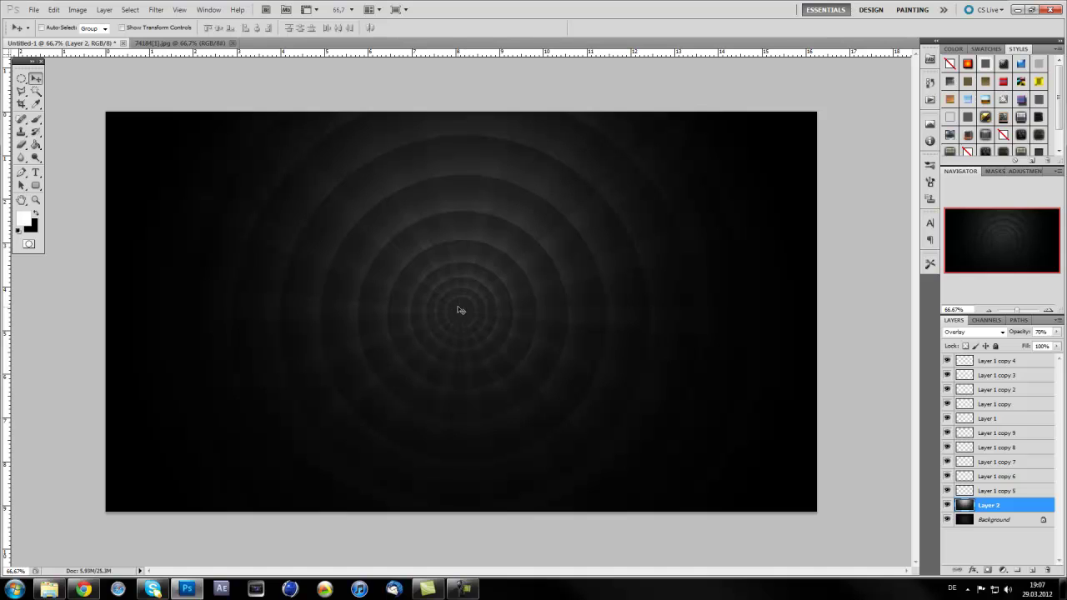
# Step: Minimize Photoshop and the leftover file browser window, then restore the Photoshop tunnel document
pyautogui.click(1016, 9)
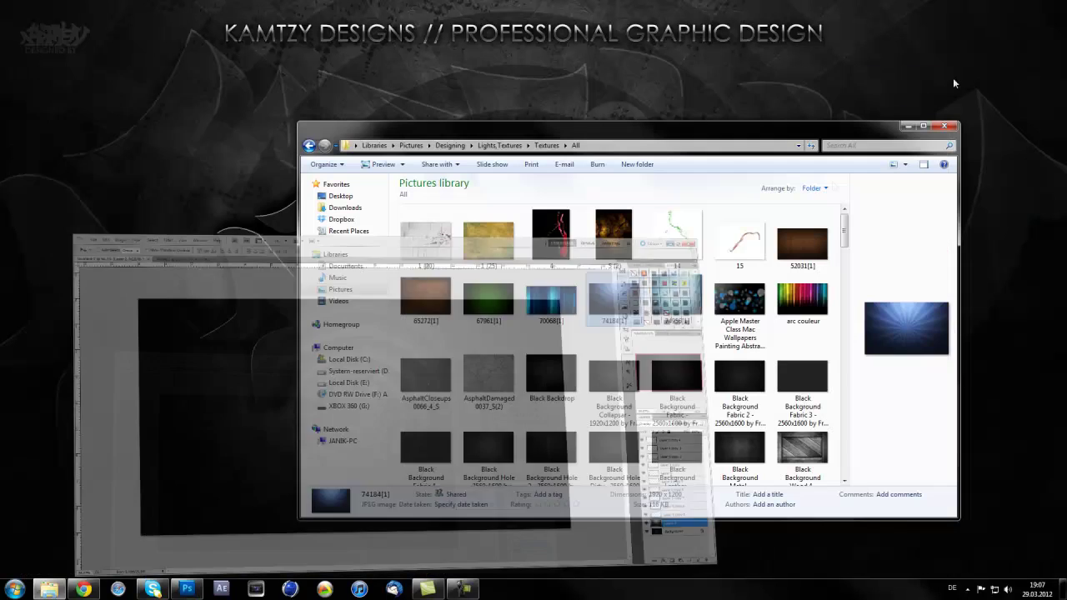
pyautogui.click(907, 126)
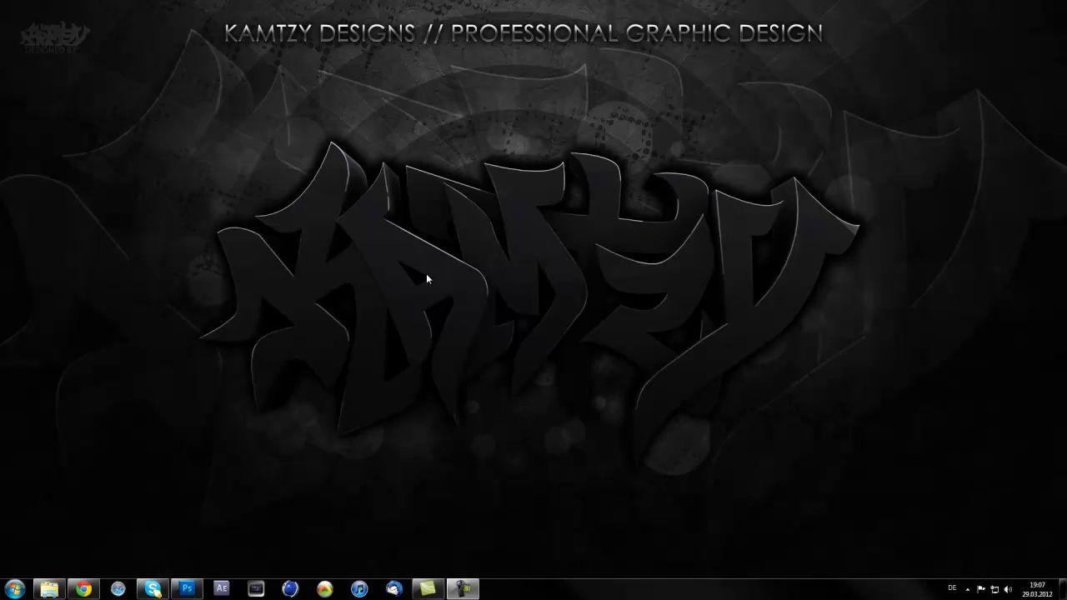
pyautogui.click(186, 589)
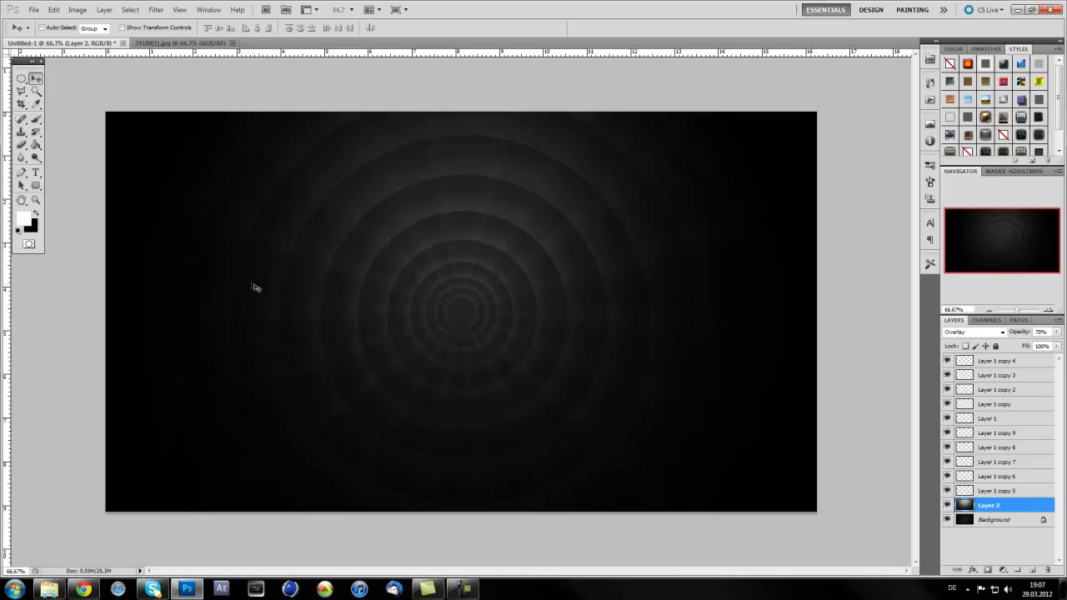